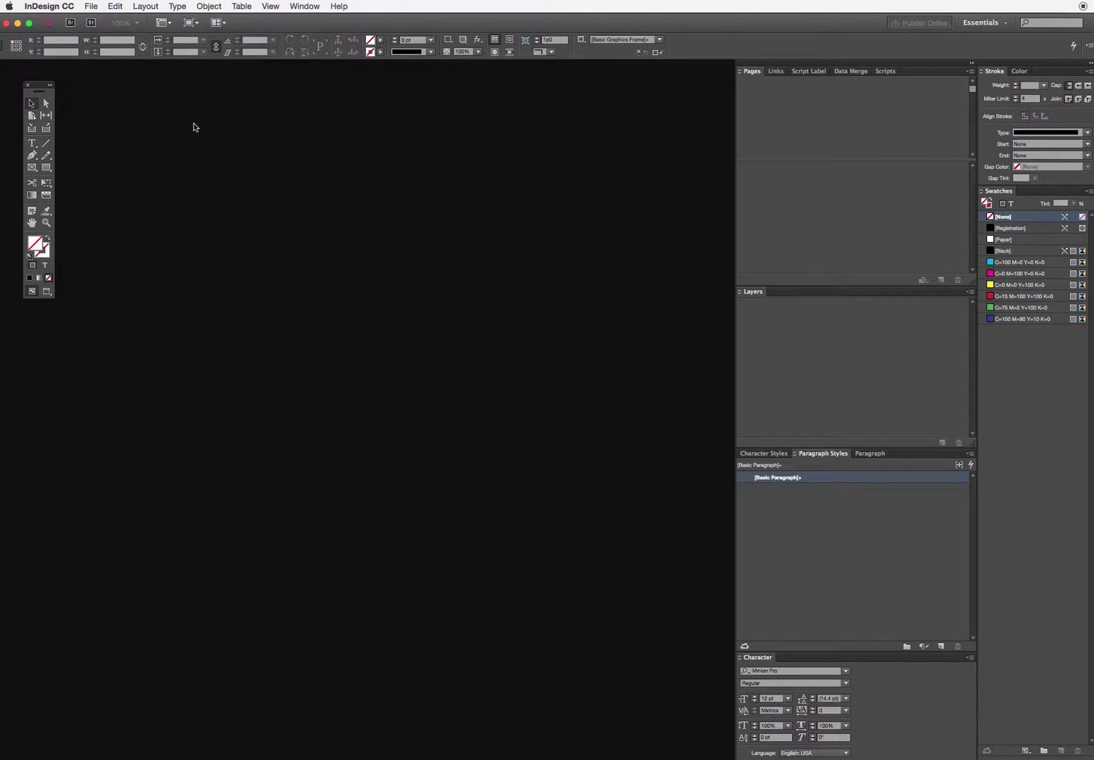
Dock the Tools panel to the left edge as a single column, then open the File menu
{"action": "left_click_drag", "start_coordinate": [41, 86], "coordinate": [7, 86]}
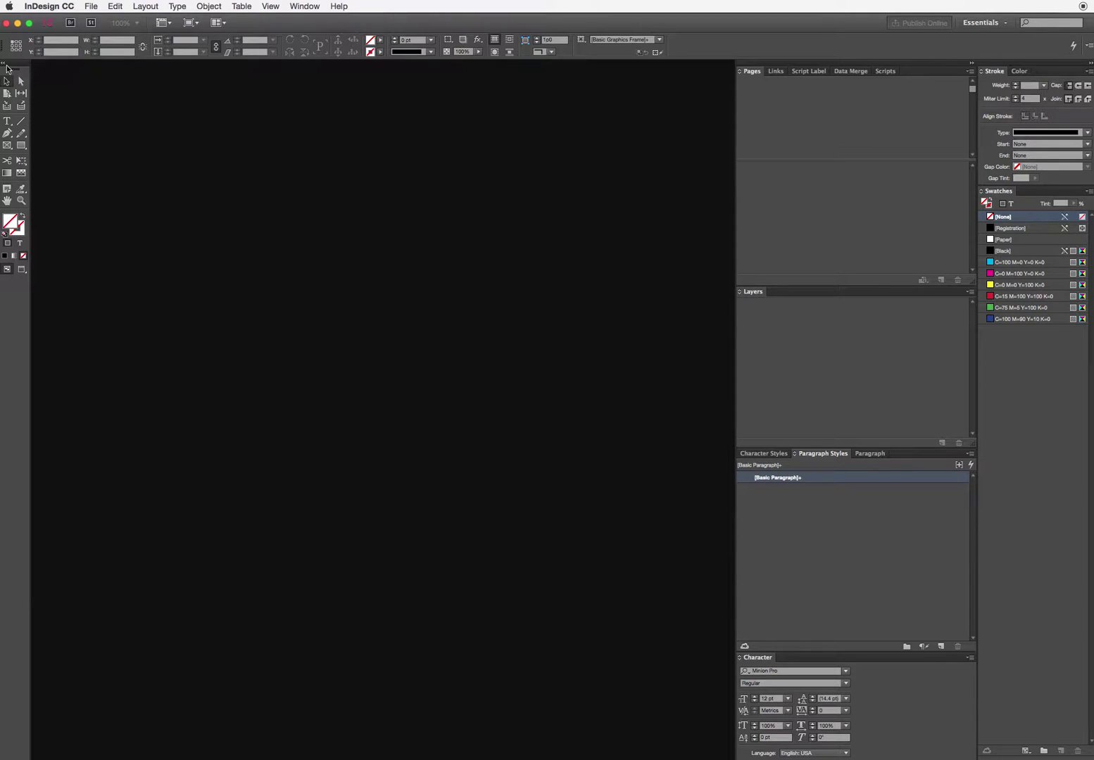
{"action": "left_click", "coordinate": [4, 64]}
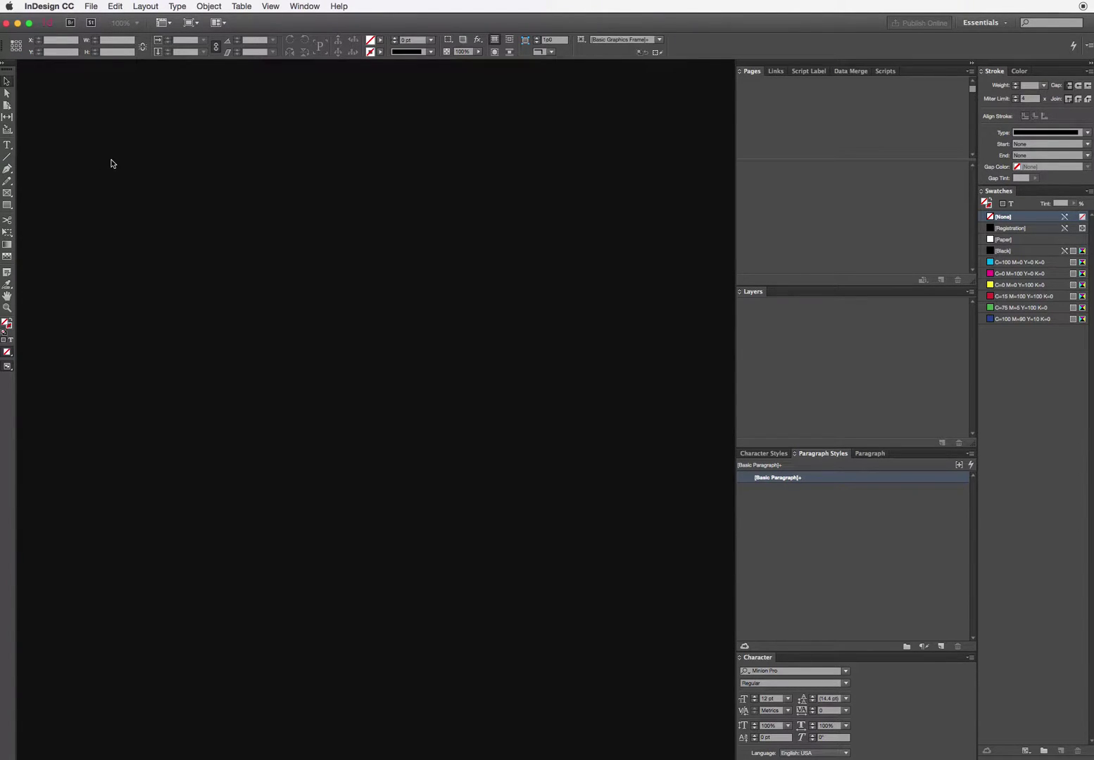
{"action": "left_click", "coordinate": [91, 3]}
Create a single-page Legal document with facing pages off and 3 columns
{"action": "mouse_move", "coordinate": [96, 19]}
{"action": "left_click", "coordinate": [239, 23]}
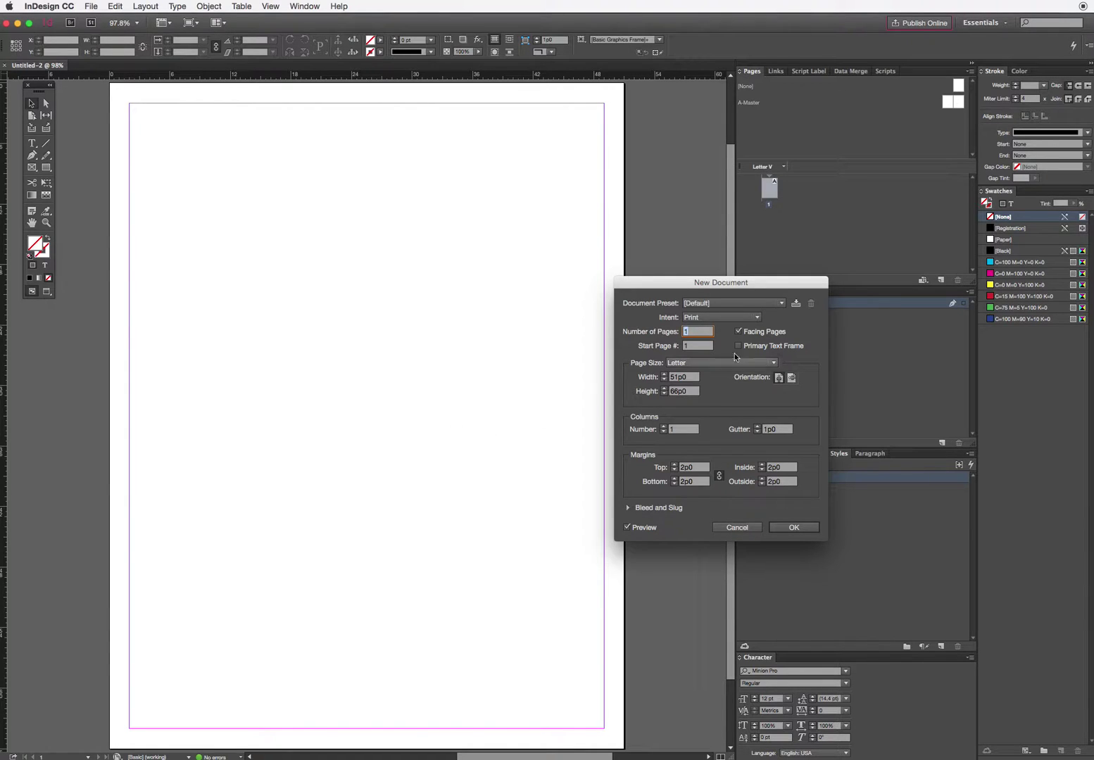
{"action": "left_click", "coordinate": [755, 363]}
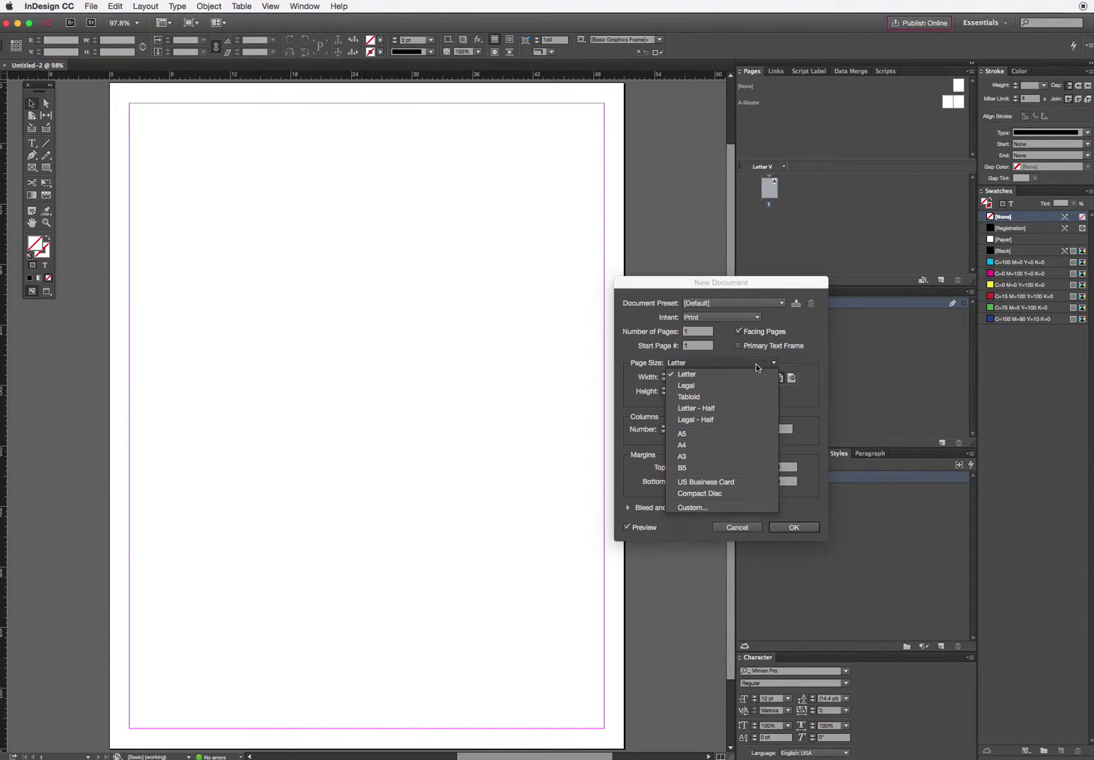
{"action": "left_click", "coordinate": [758, 383]}
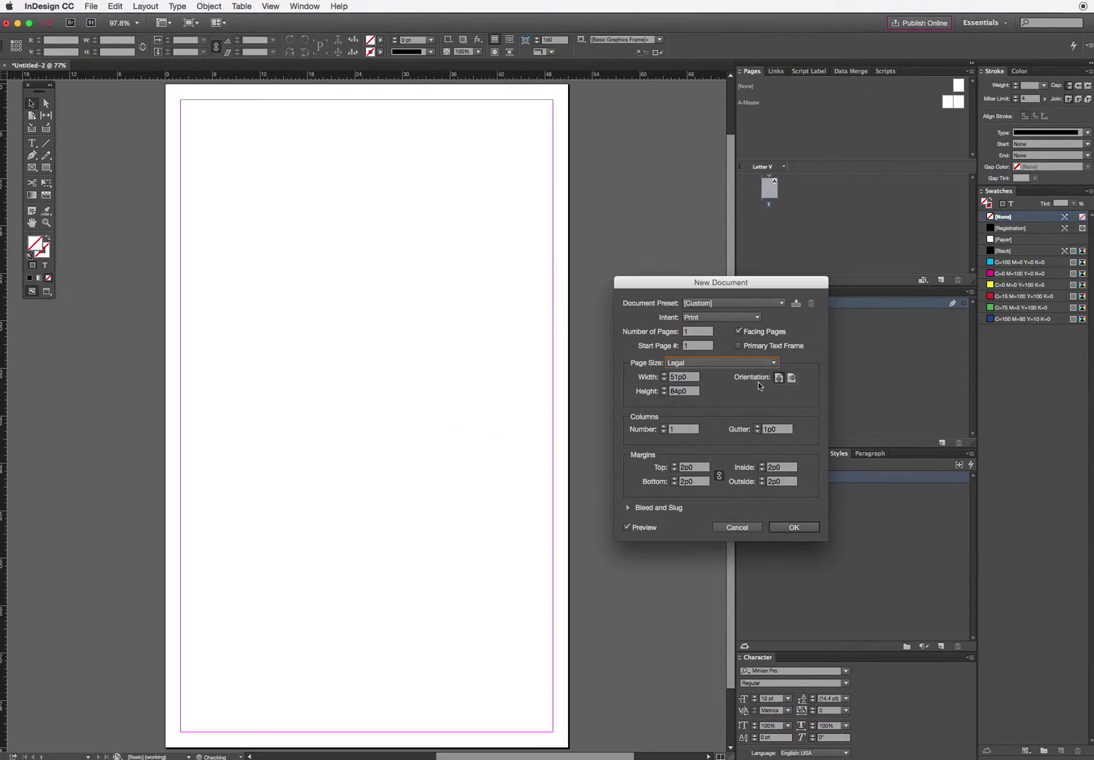
{"action": "left_click", "coordinate": [739, 332]}
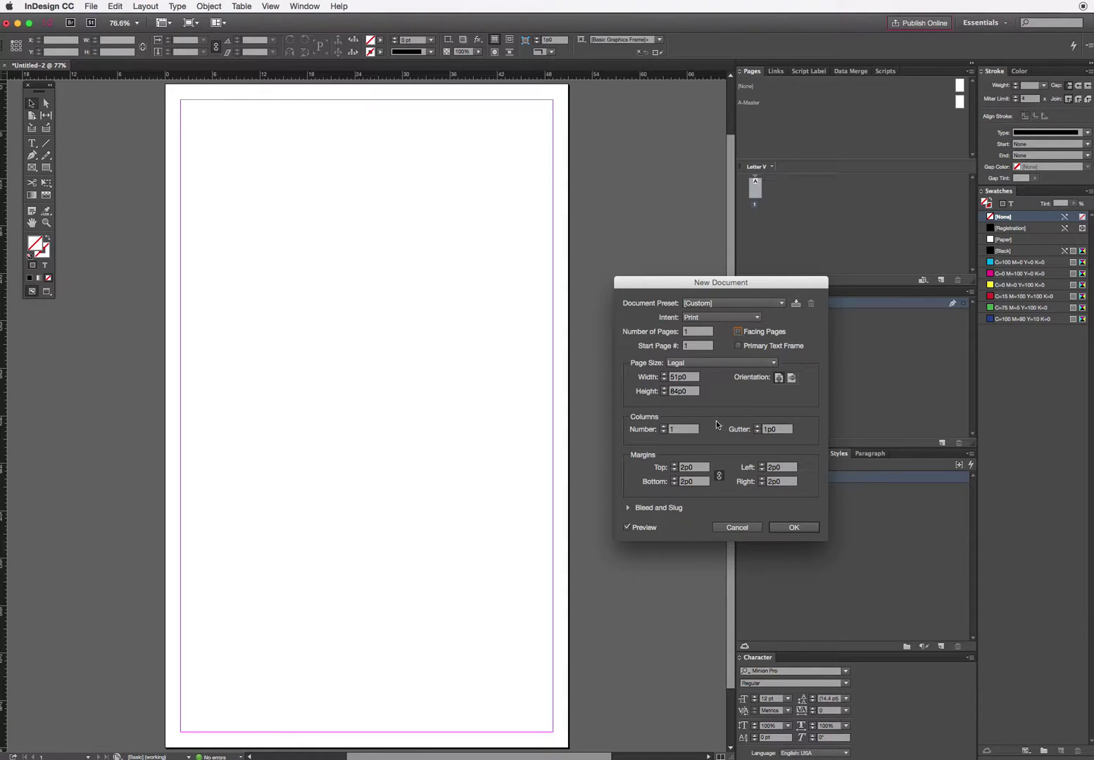
{"action": "left_click", "coordinate": [666, 429]}
{"action": "left_click", "coordinate": [665, 429]}
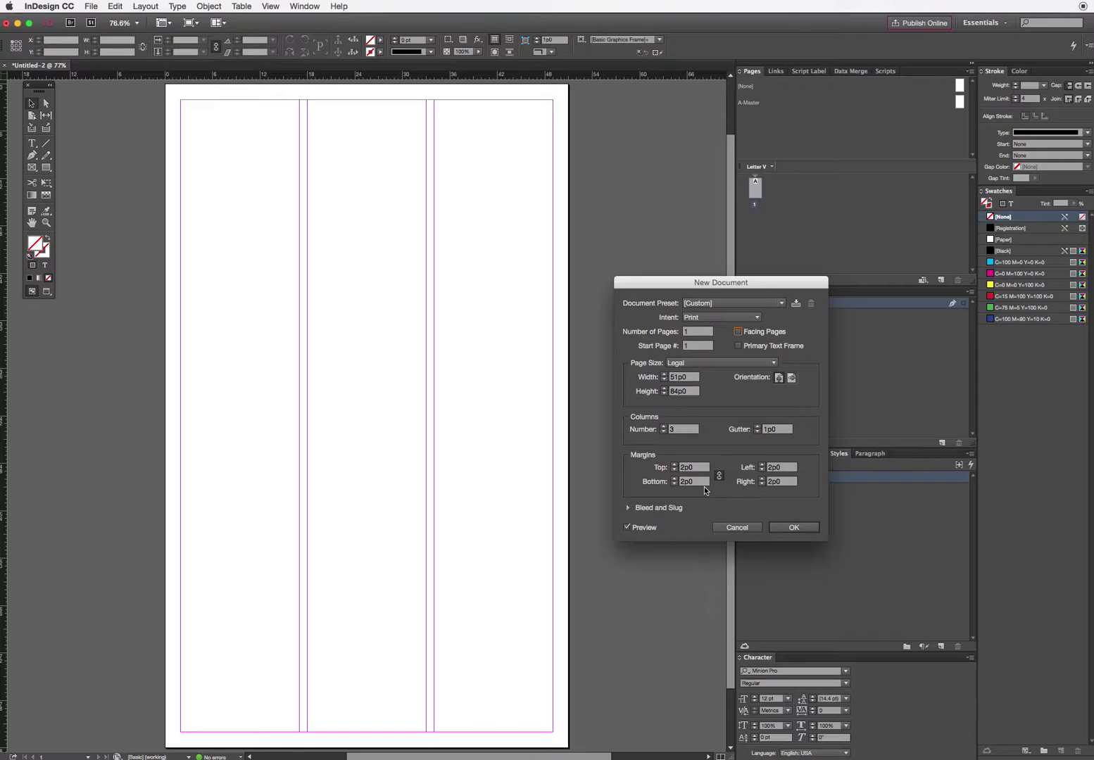
{"action": "left_click", "coordinate": [799, 528]}
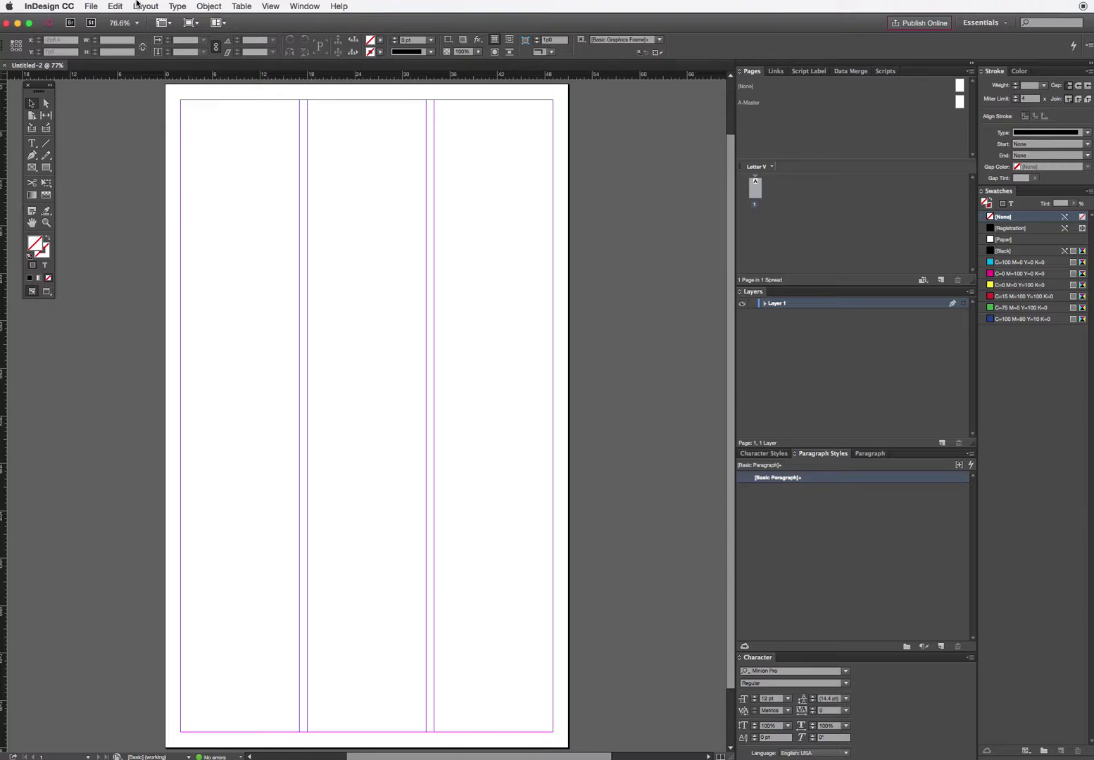
Set horizontal and vertical ruler units to Inches in Units & Increments preferences
{"action": "left_click", "coordinate": [64, 7]}
{"action": "mouse_move", "coordinate": [69, 31]}
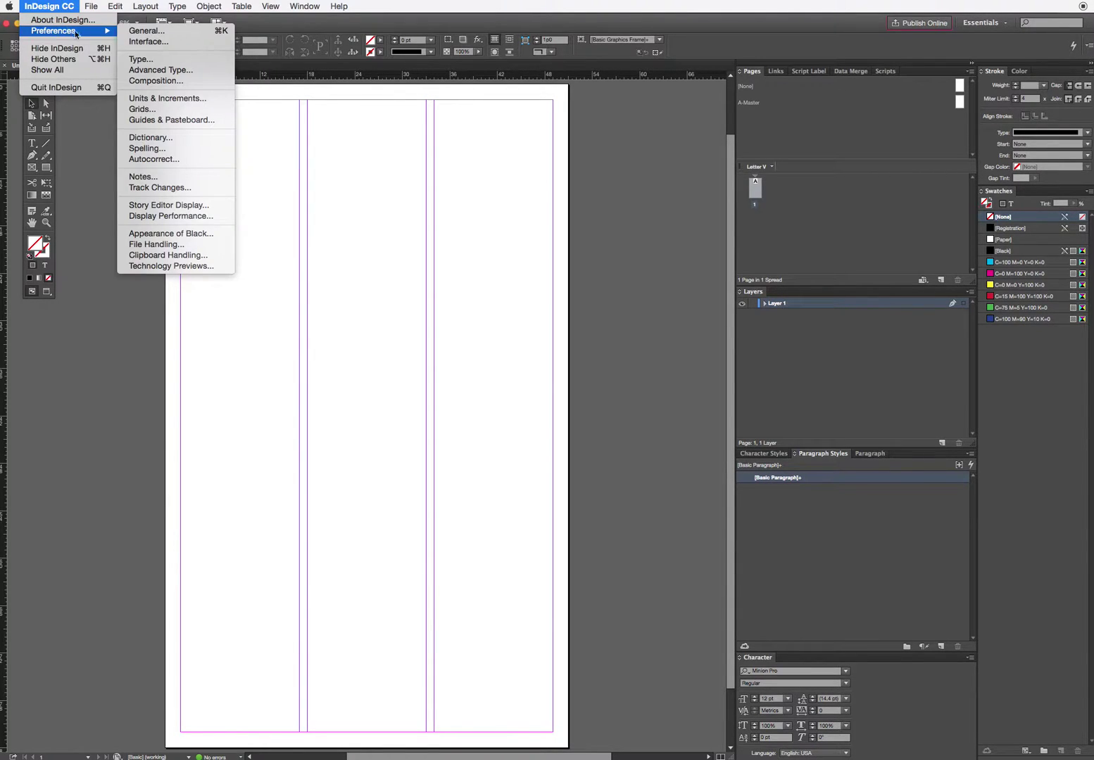
{"action": "left_click", "coordinate": [175, 98]}
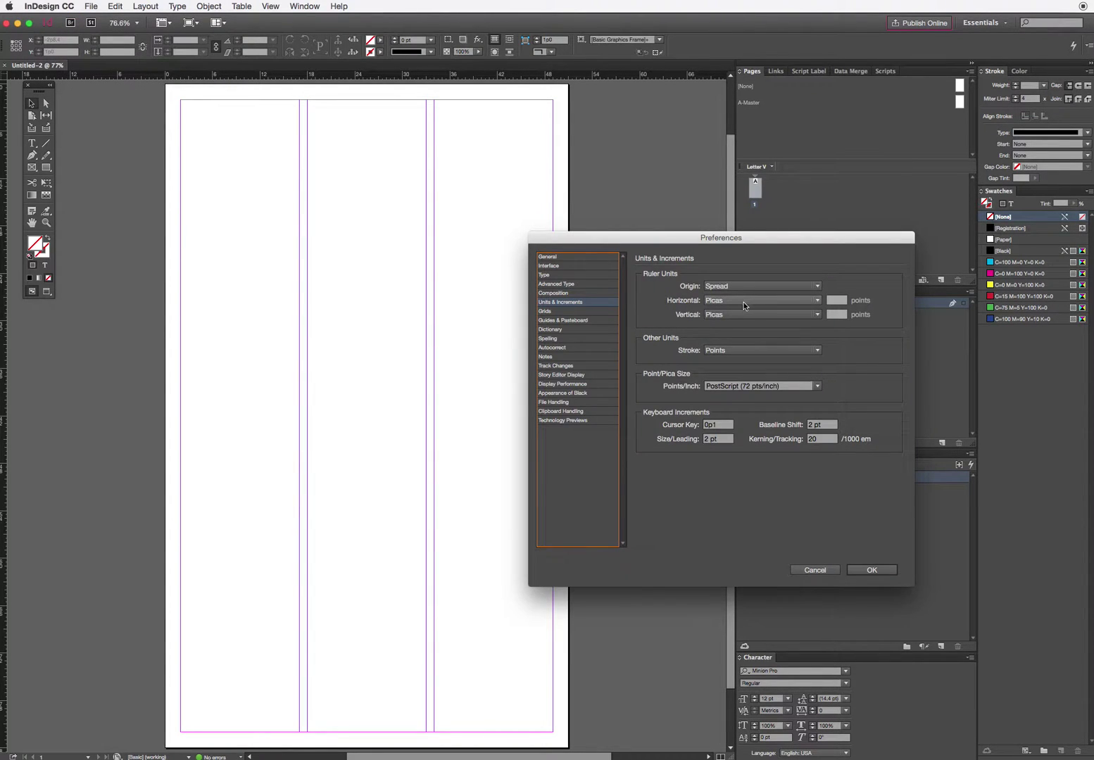
{"action": "left_click", "coordinate": [743, 302]}
{"action": "left_click", "coordinate": [747, 334]}
{"action": "left_click", "coordinate": [748, 316]}
{"action": "left_click", "coordinate": [752, 349]}
{"action": "left_click", "coordinate": [879, 569]}
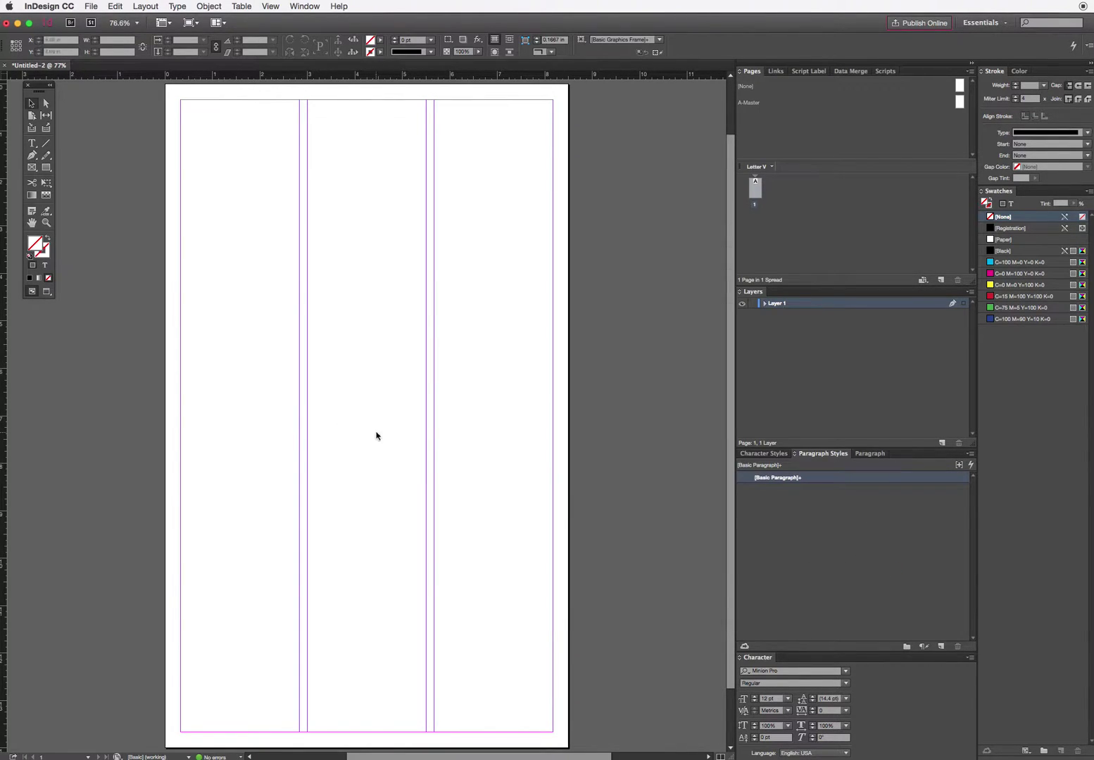
Set all four margins to 0.25 in through Margins and Columns, keeping 3 columns
{"action": "left_click", "coordinate": [143, 4]}
{"action": "left_click", "coordinate": [166, 31]}
{"action": "left_click", "coordinate": [643, 385]}
{"action": "double_click", "coordinate": [643, 384]}
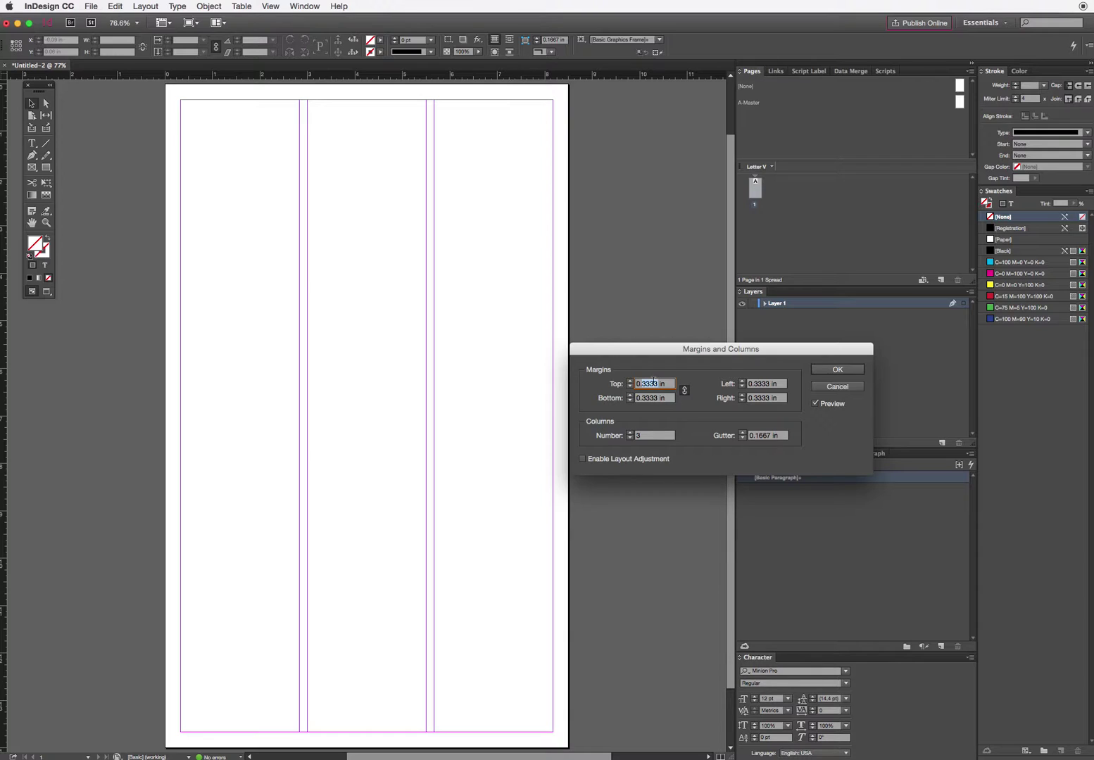
{"action": "type", "text": "0.25"}
{"action": "left_click", "coordinate": [684, 390]}
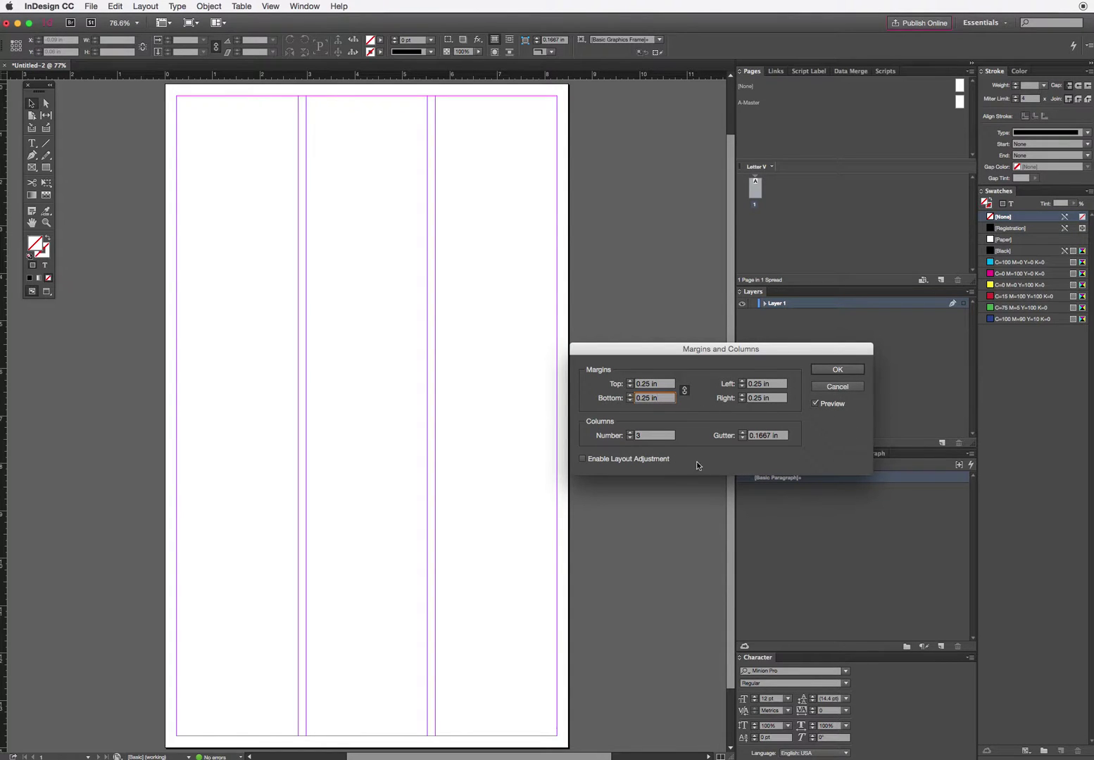
{"action": "left_click", "coordinate": [846, 369]}
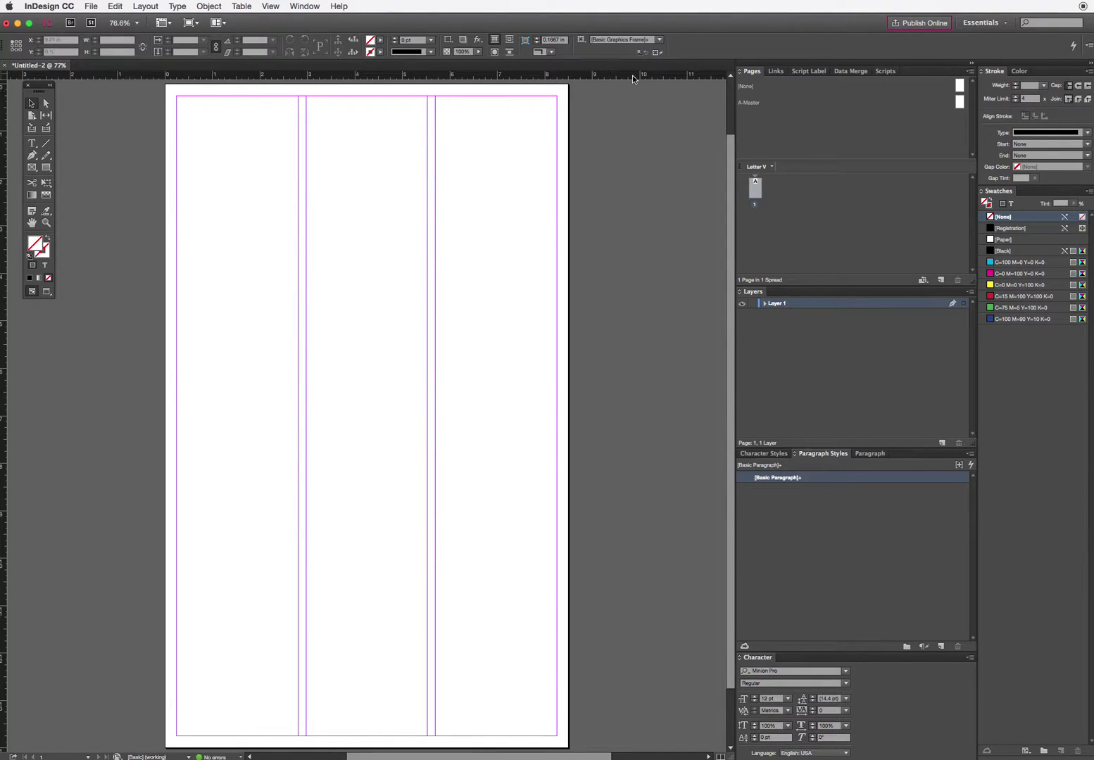
{"action": "left_click", "coordinate": [273, 6]}
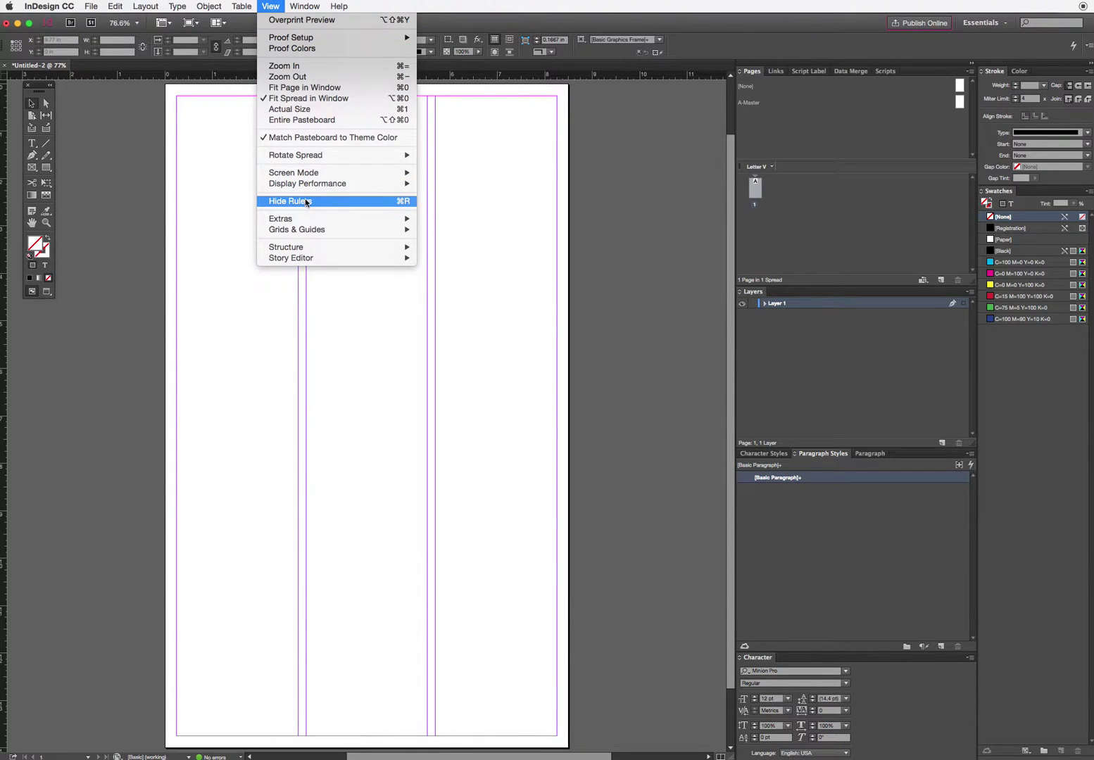
{"action": "left_click", "coordinate": [656, 78]}
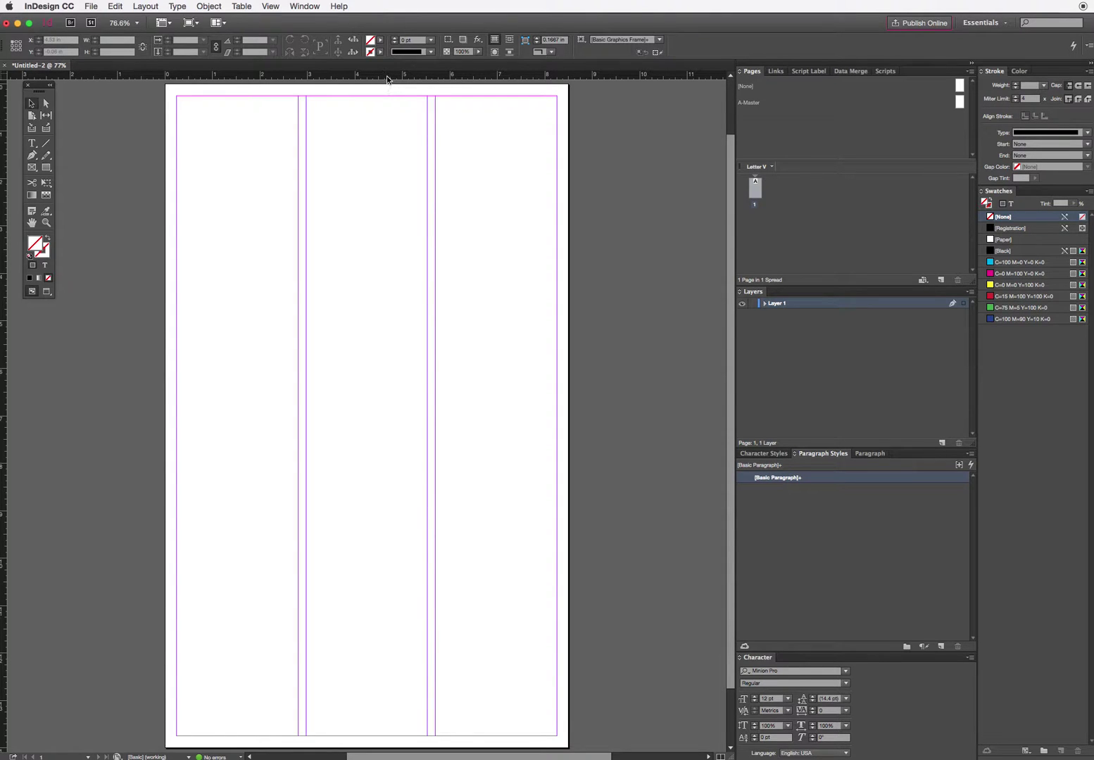
Drag six horizontal ruler guides down the page, the lowest placed at 13 in
{"action": "left_click_drag", "start_coordinate": [387, 79], "coordinate": [499, 73]}
{"action": "left_click_drag", "start_coordinate": [620, 77], "coordinate": [635, 155]}
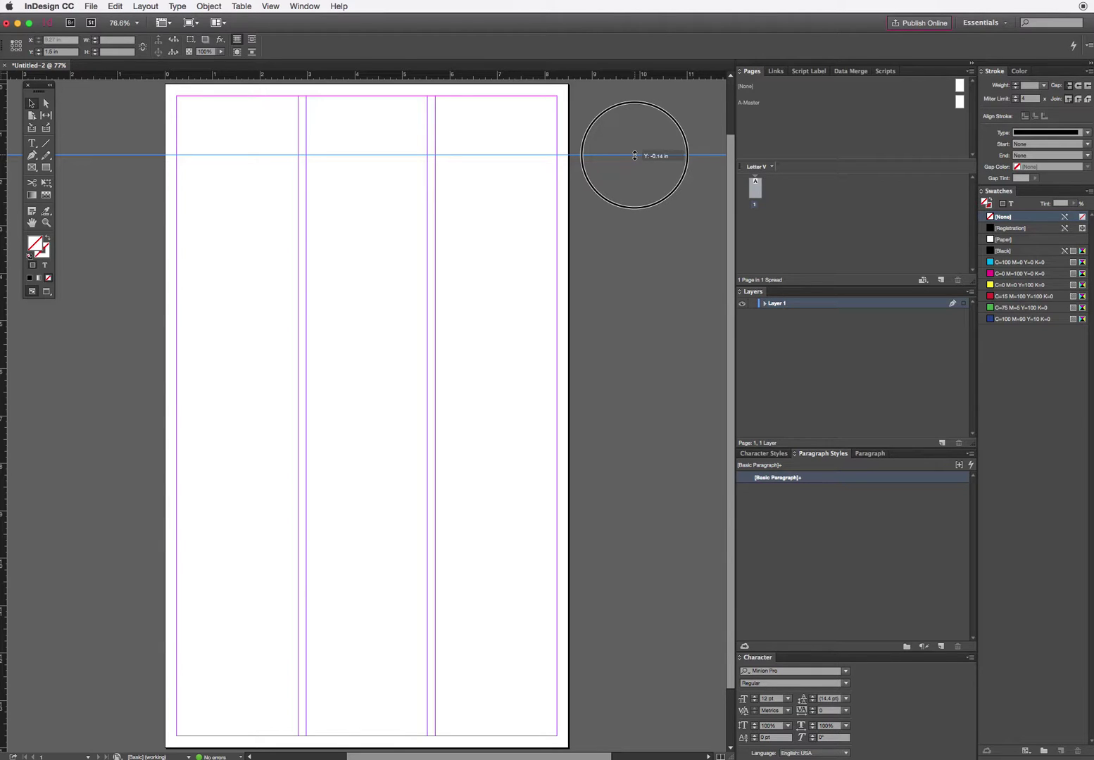
{"action": "left_click_drag", "start_coordinate": [634, 155], "coordinate": [633, 152]}
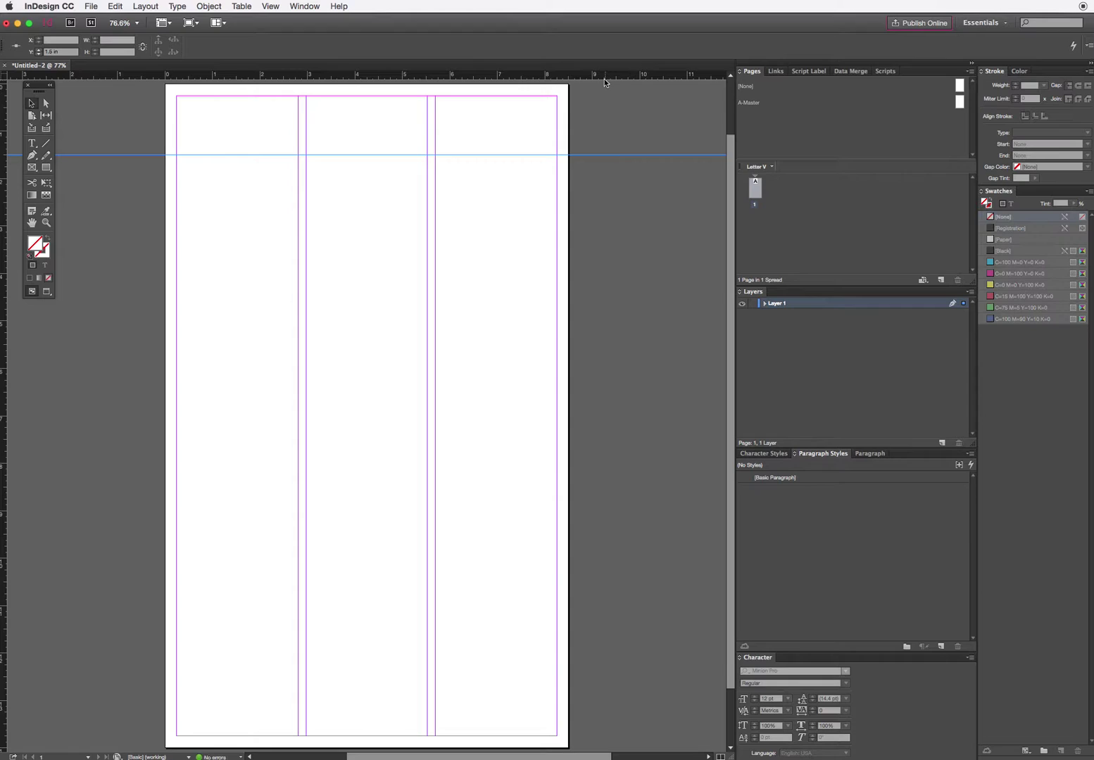
{"action": "left_click_drag", "start_coordinate": [601, 73], "coordinate": [635, 236]}
{"action": "left_click_drag", "start_coordinate": [617, 74], "coordinate": [618, 335]}
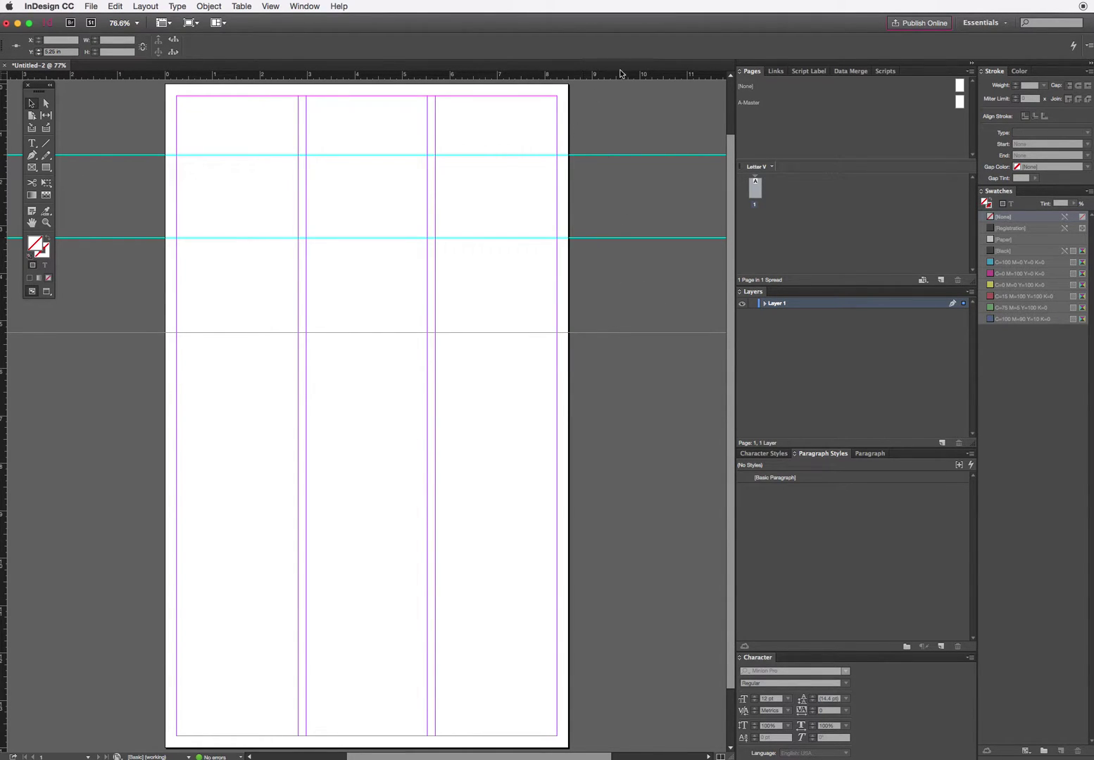
{"action": "left_click_drag", "start_coordinate": [622, 76], "coordinate": [626, 463]}
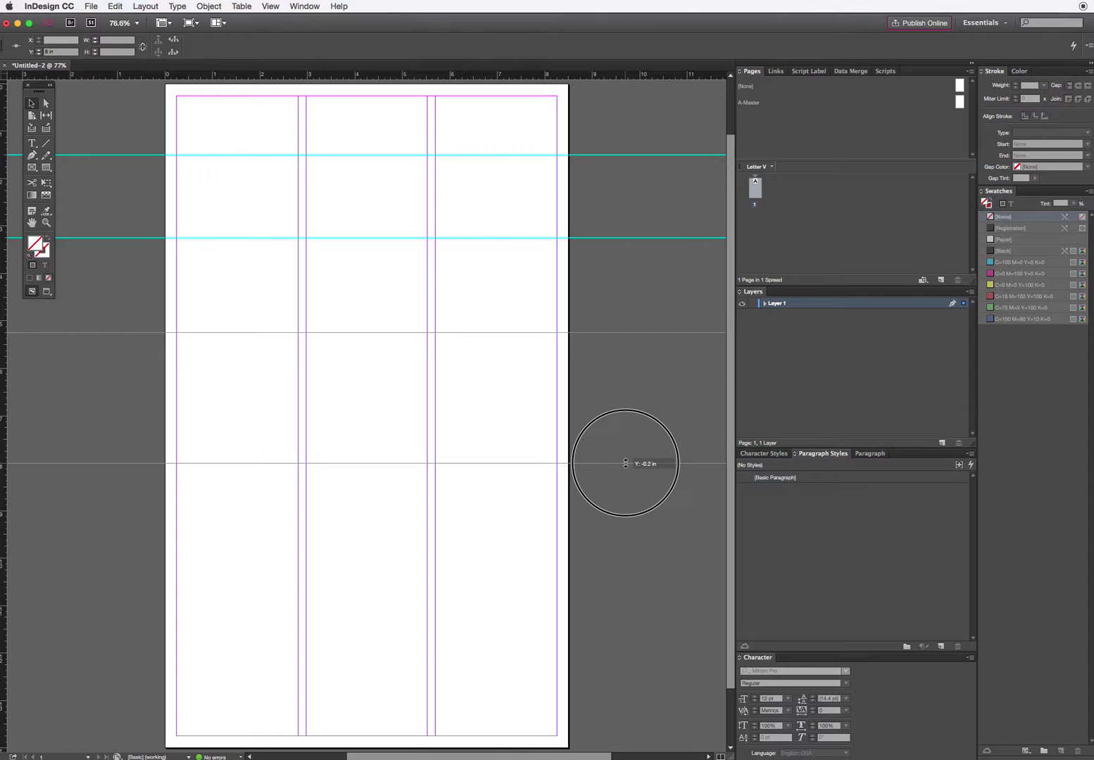
{"action": "left_click_drag", "start_coordinate": [625, 463], "coordinate": [625, 463]}
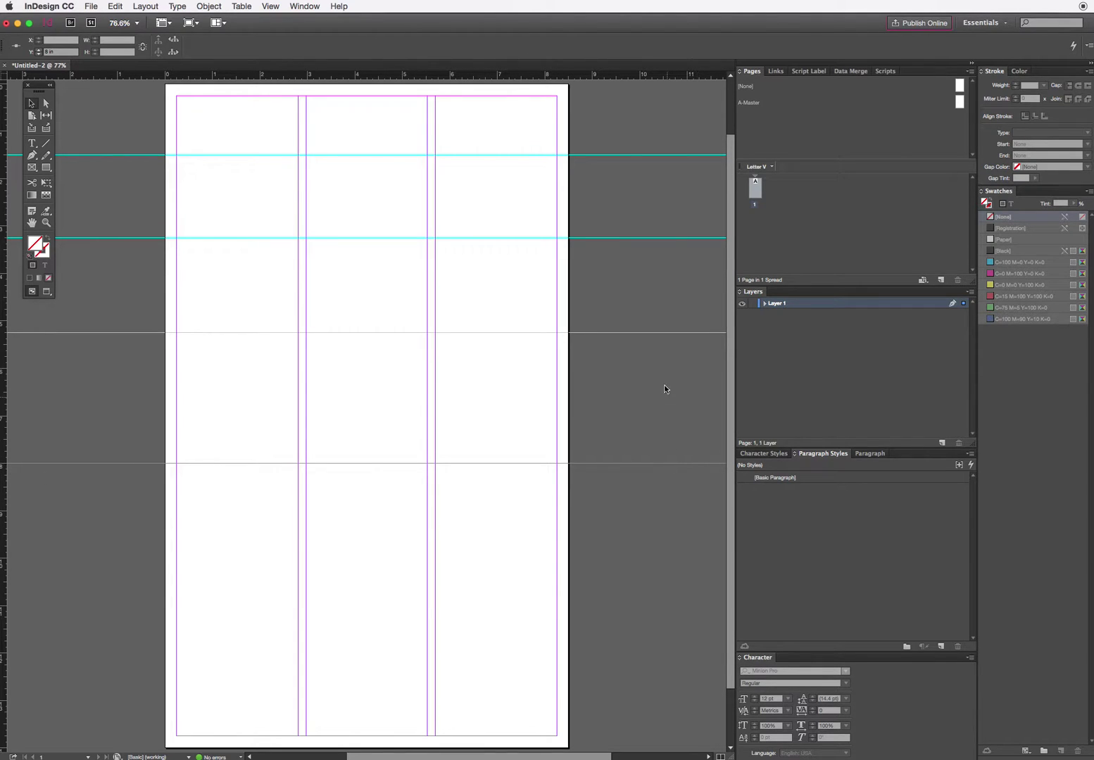
{"action": "left_click_drag", "start_coordinate": [640, 76], "coordinate": [643, 572]}
{"action": "left_click_drag", "start_coordinate": [643, 77], "coordinate": [638, 701]}
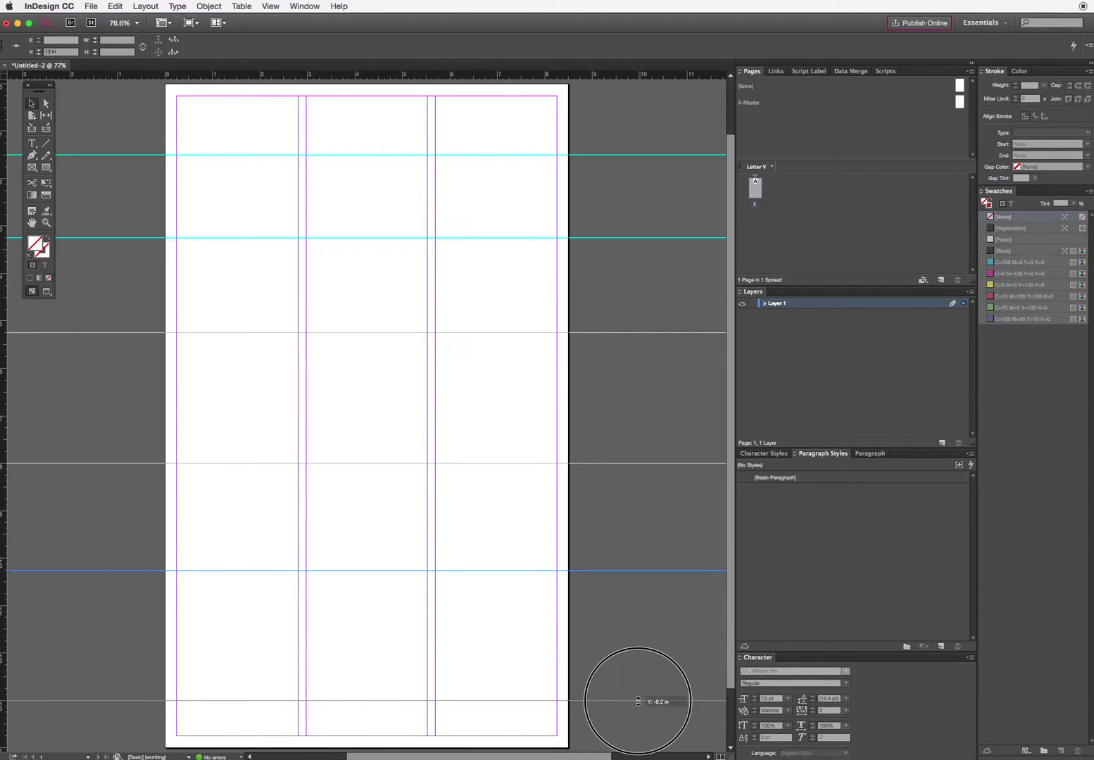
{"action": "left_click_drag", "start_coordinate": [637, 702], "coordinate": [639, 701]}
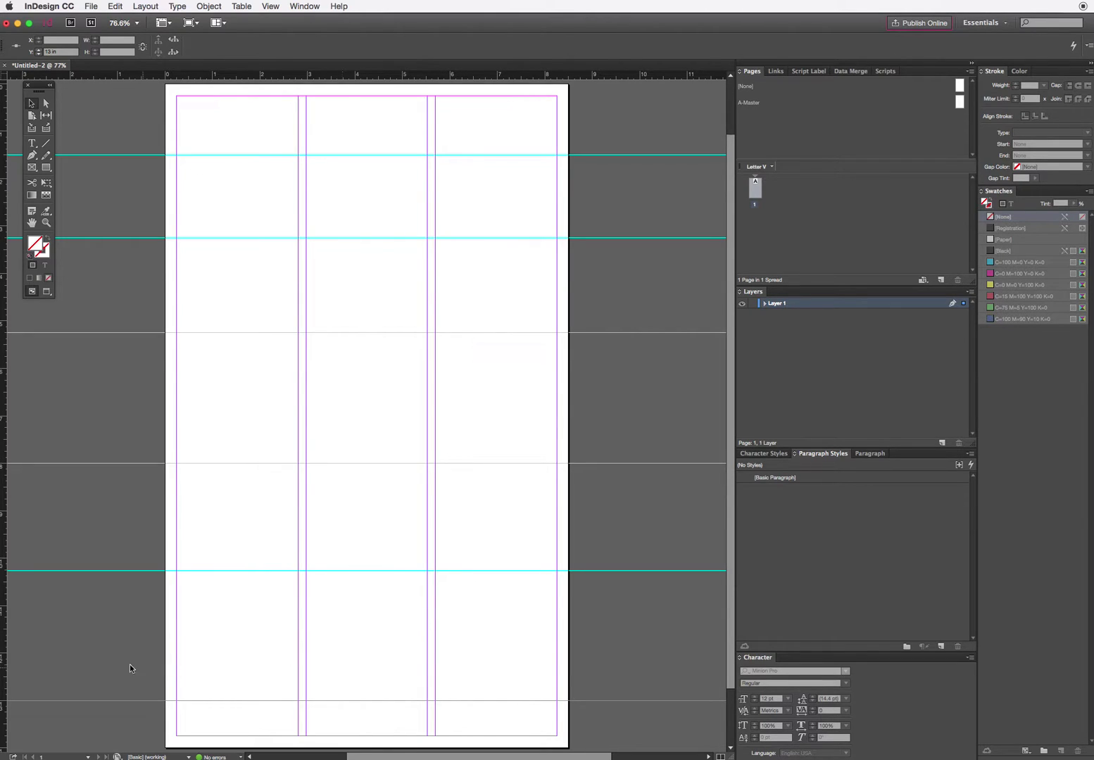
{"action": "left_click", "coordinate": [30, 571]}
{"action": "left_click_drag", "start_coordinate": [30, 572], "coordinate": [32, 571]}
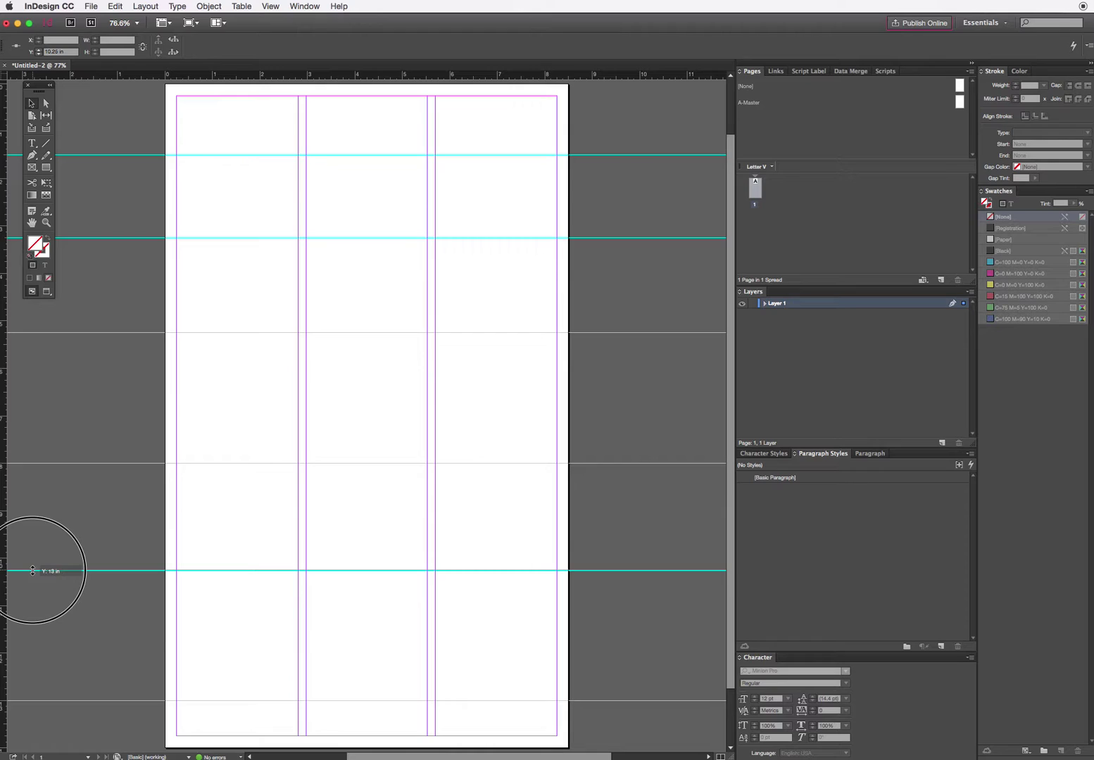
{"action": "left_click_drag", "start_coordinate": [33, 571], "coordinate": [31, 570]}
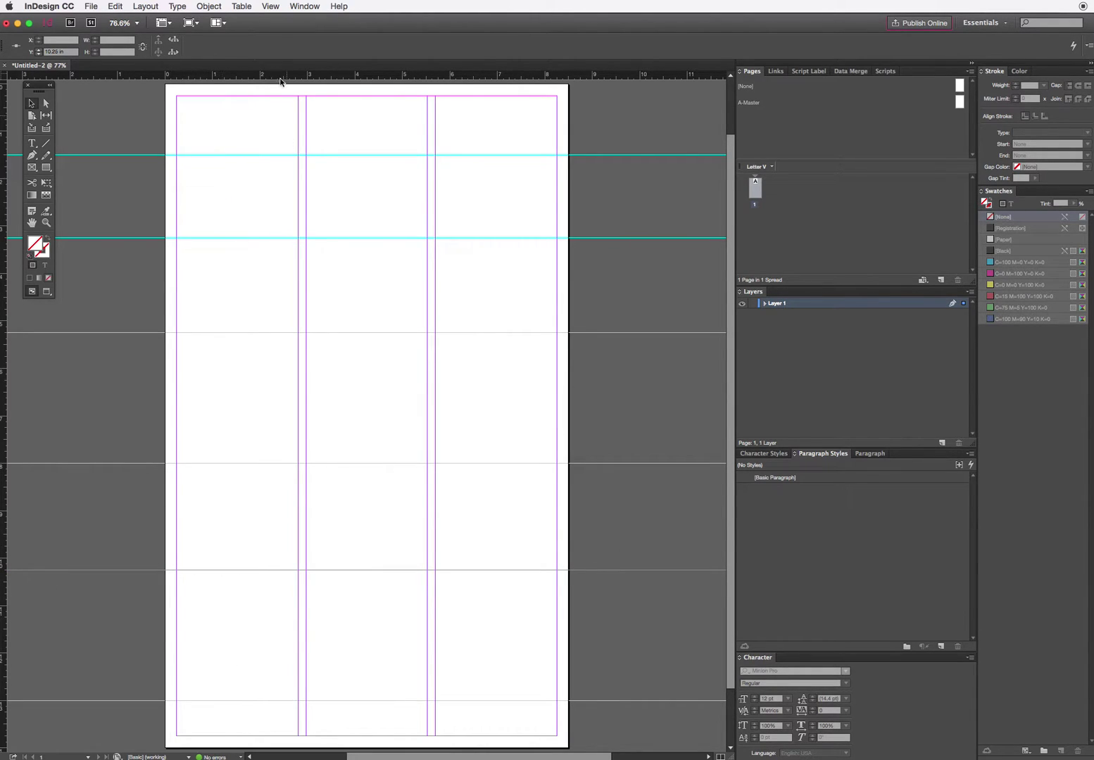
Lock all ruler guides with View > Grids & Guides > Lock Guides
{"action": "left_click", "coordinate": [269, 5]}
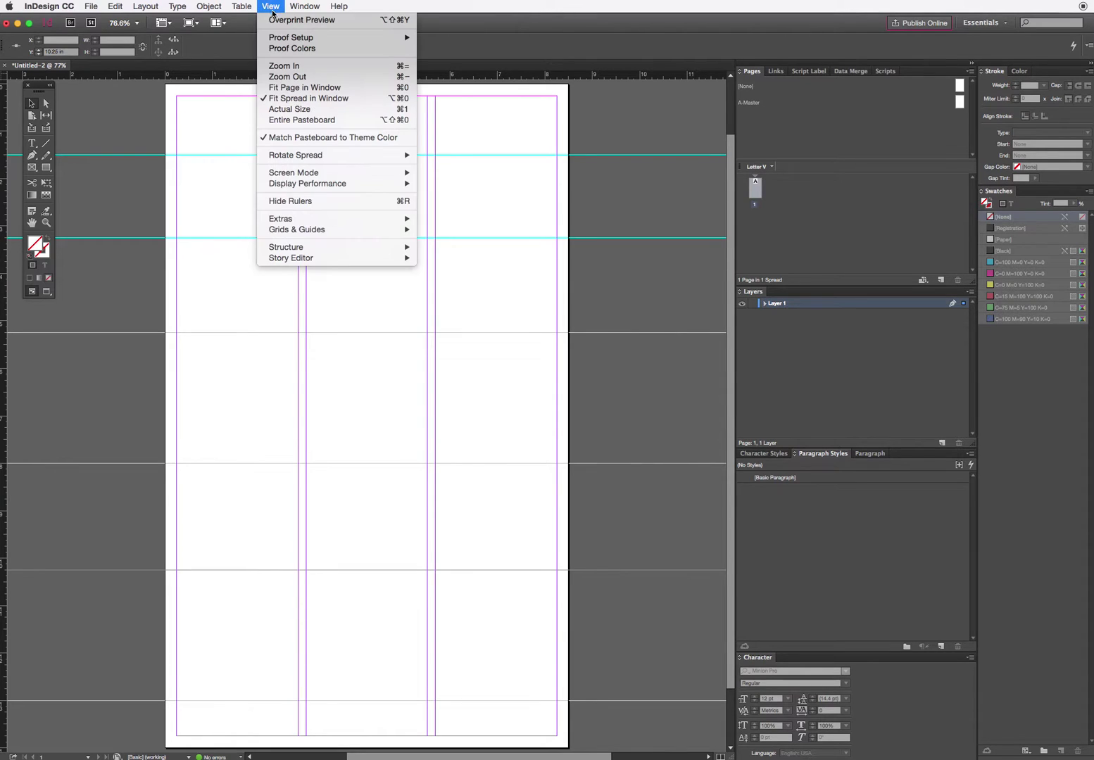
{"action": "mouse_move", "coordinate": [312, 230]}
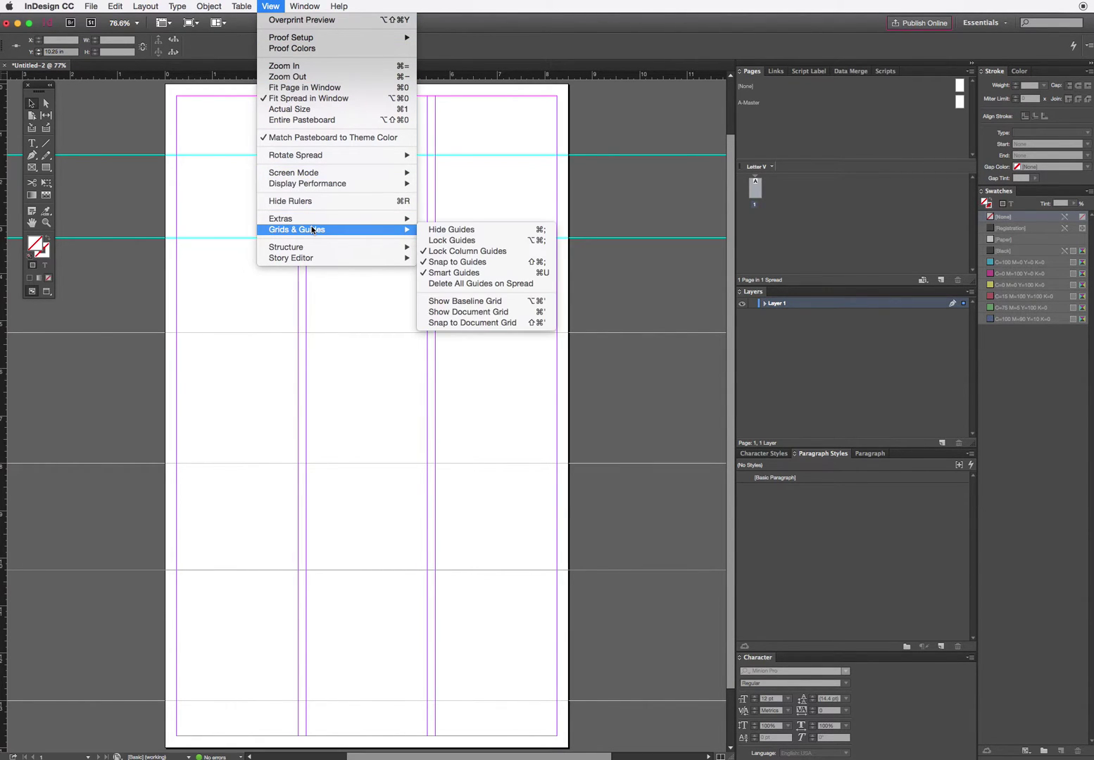
{"action": "left_click", "coordinate": [462, 243]}
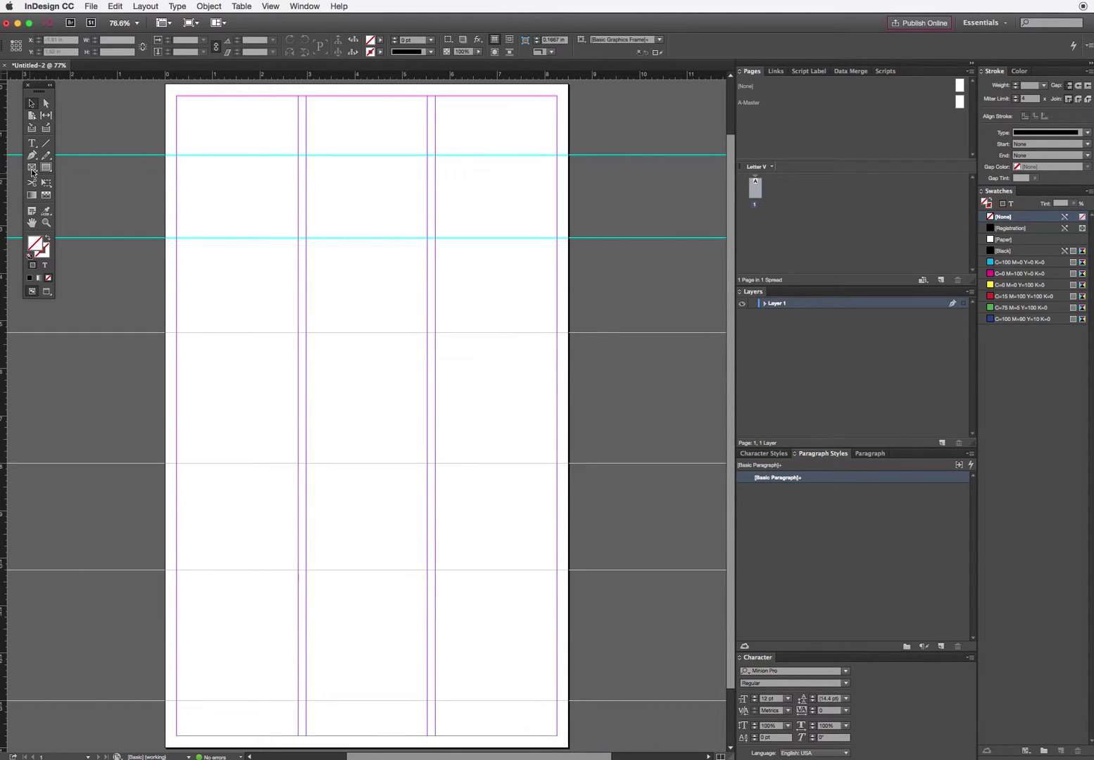
Draw a full-width 8.5 in picture frame at the page top and Alt-drag a copy below
{"action": "left_click", "coordinate": [32, 169]}
{"action": "left_click_drag", "start_coordinate": [166, 87], "coordinate": [571, 155]}
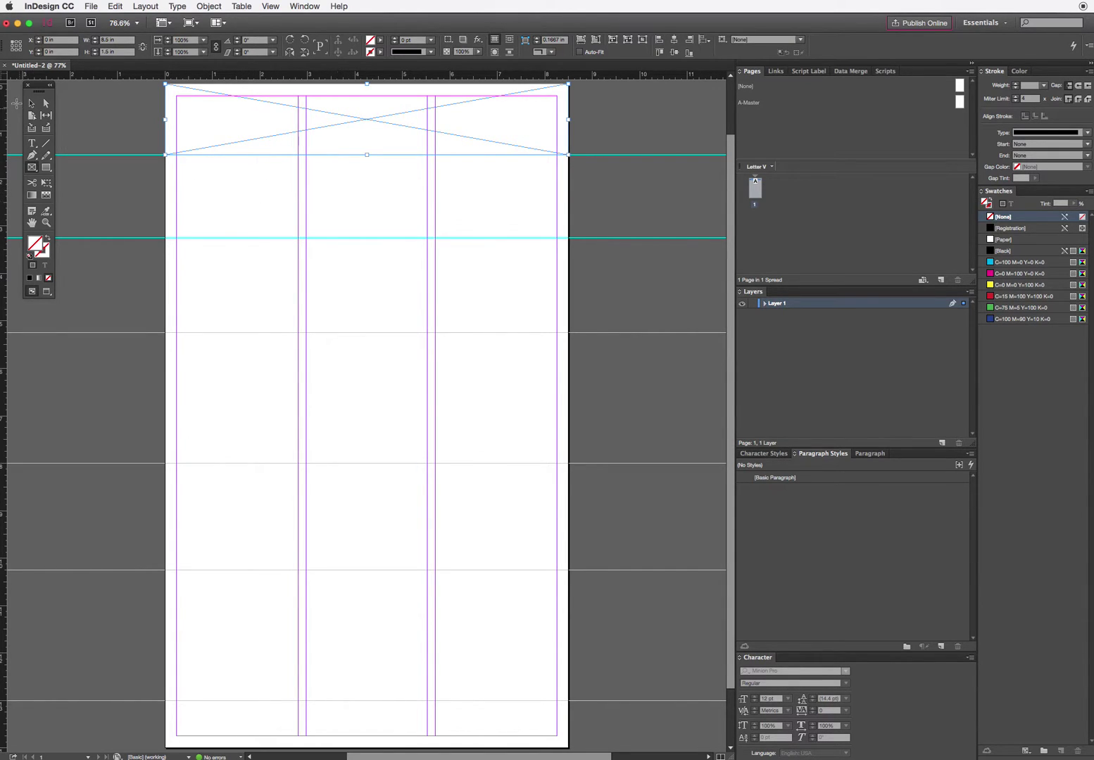
{"action": "left_click", "coordinate": [31, 103]}
{"action": "left_click_drag", "start_coordinate": [367, 122], "coordinate": [369, 333]}
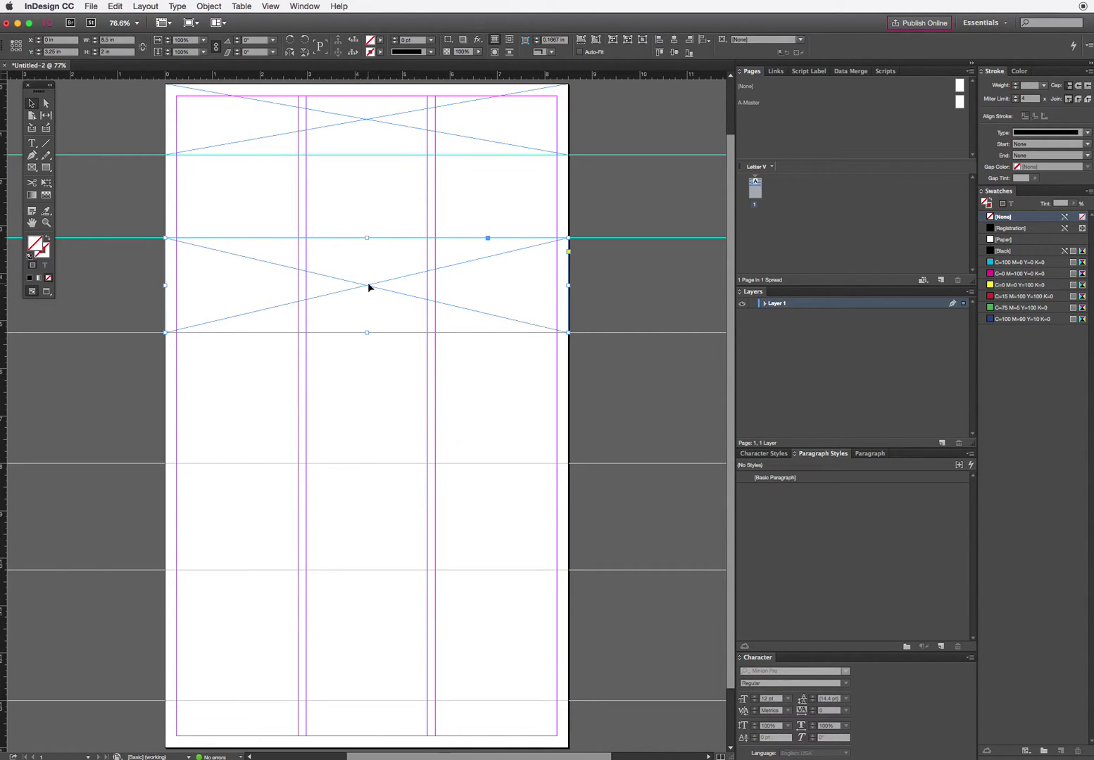
Duplicate two more 8.5 in frames into the lower page, snapping their edges to the guides
{"action": "left_click_drag", "start_coordinate": [368, 284], "coordinate": [371, 704]}
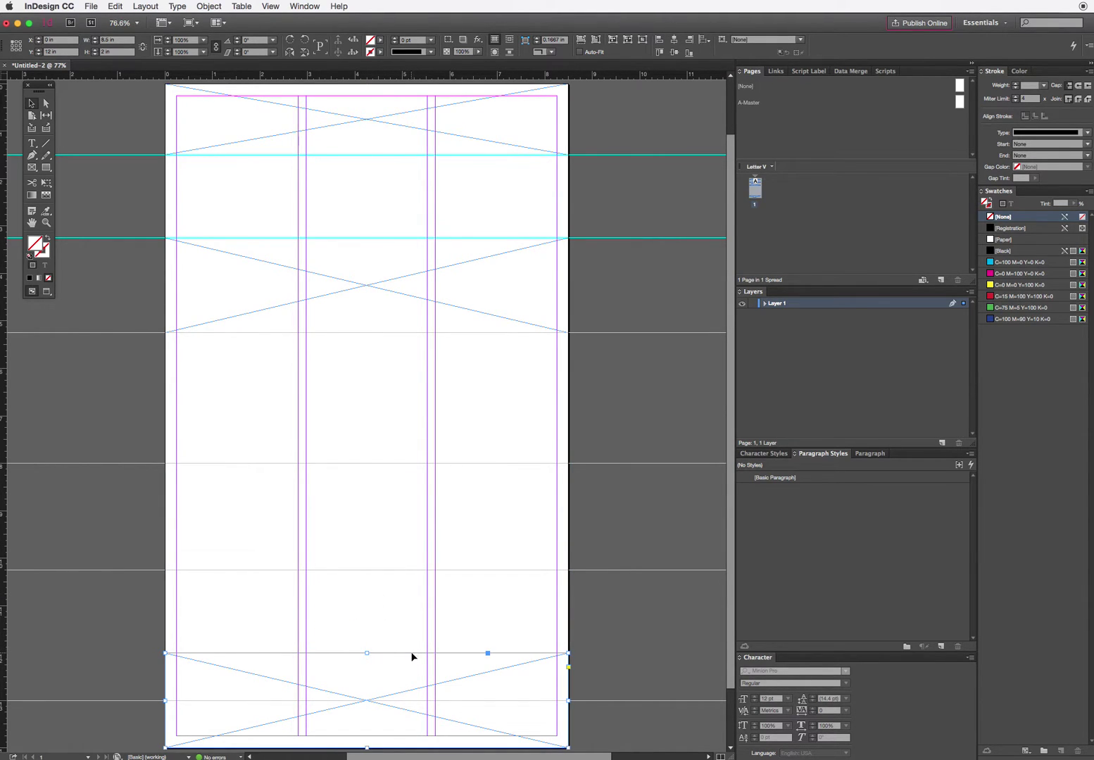
{"action": "mouse_move", "coordinate": [413, 654]}
{"action": "left_mouse_down"}
{"action": "mouse_move", "coordinate": [415, 675]}
{"action": "mouse_move", "coordinate": [415, 576]}
{"action": "left_mouse_up"}
{"action": "mouse_move", "coordinate": [367, 665]}
{"action": "left_mouse_down"}
{"action": "mouse_move", "coordinate": [366, 704]}
{"action": "mouse_move", "coordinate": [366, 685]}
{"action": "left_mouse_up"}
{"action": "left_click_drag", "start_coordinate": [386, 555], "coordinate": [386, 577]}
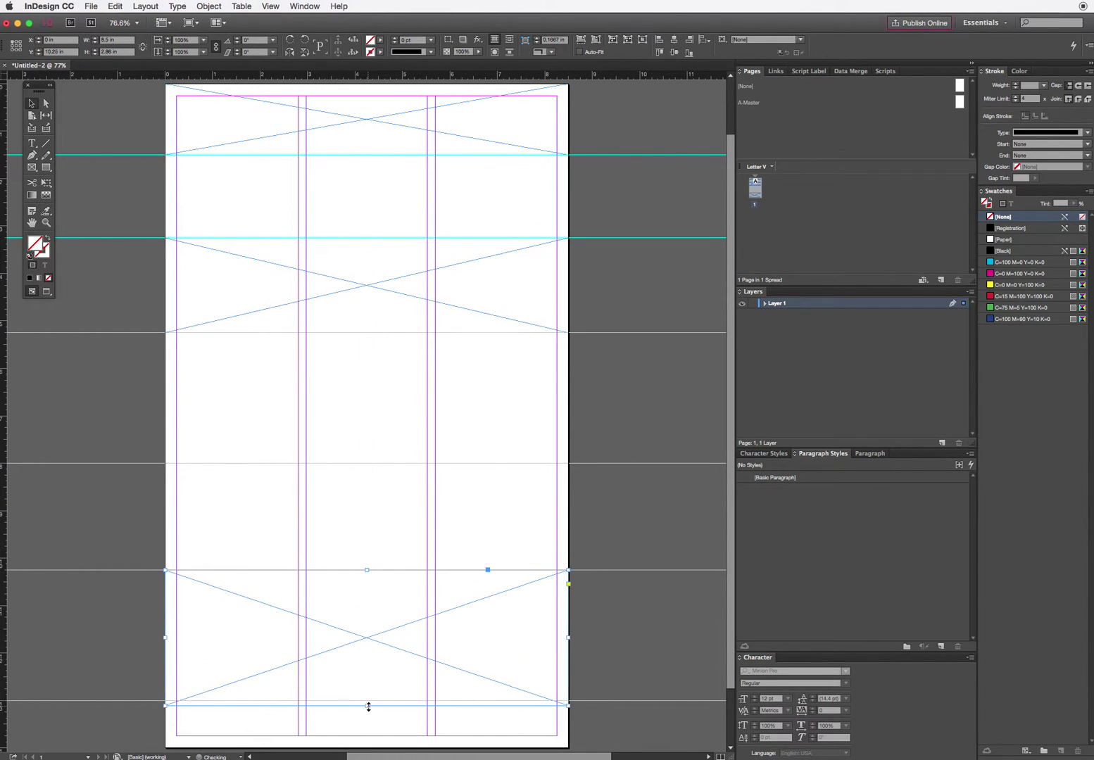
{"action": "left_click_drag", "start_coordinate": [367, 705], "coordinate": [367, 701]}
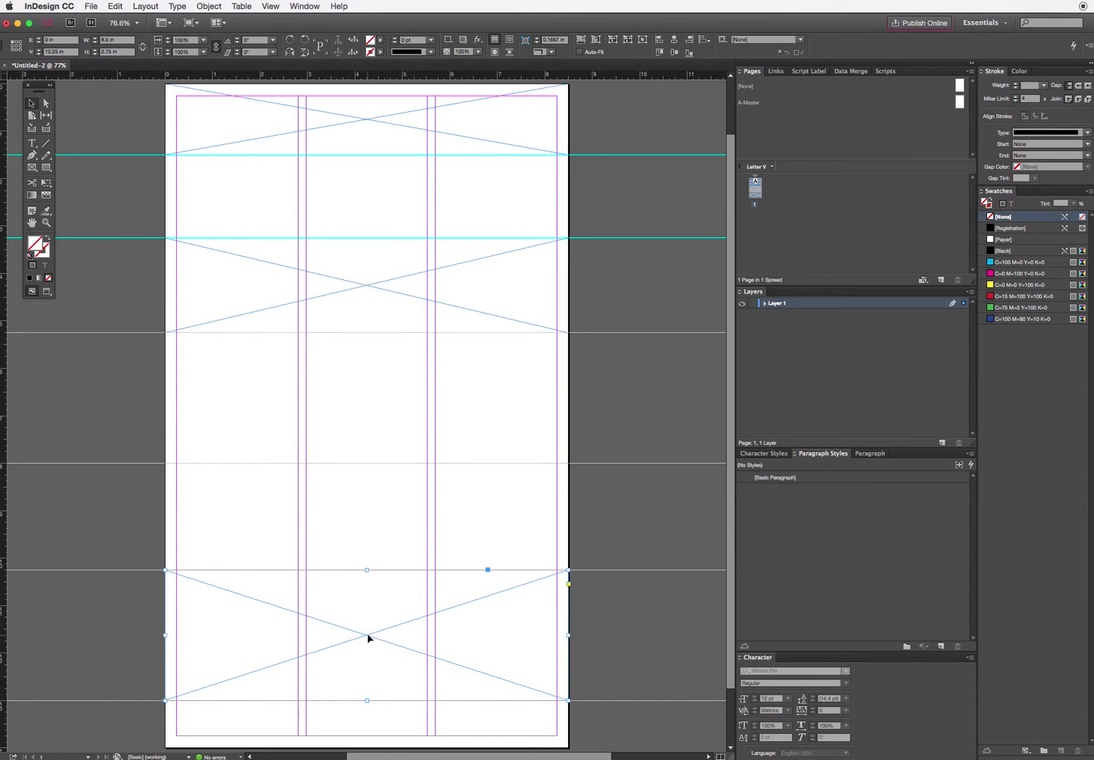
{"action": "left_click_drag", "start_coordinate": [367, 635], "coordinate": [366, 506]}
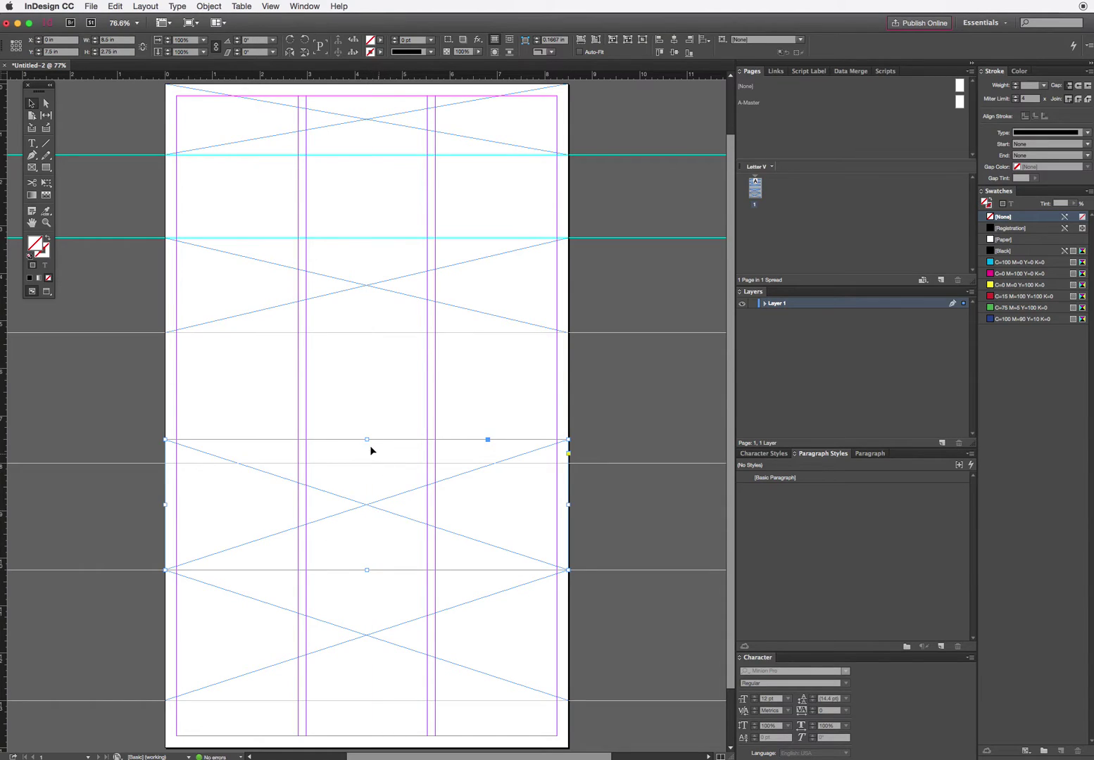
{"action": "left_click_drag", "start_coordinate": [367, 439], "coordinate": [367, 464]}
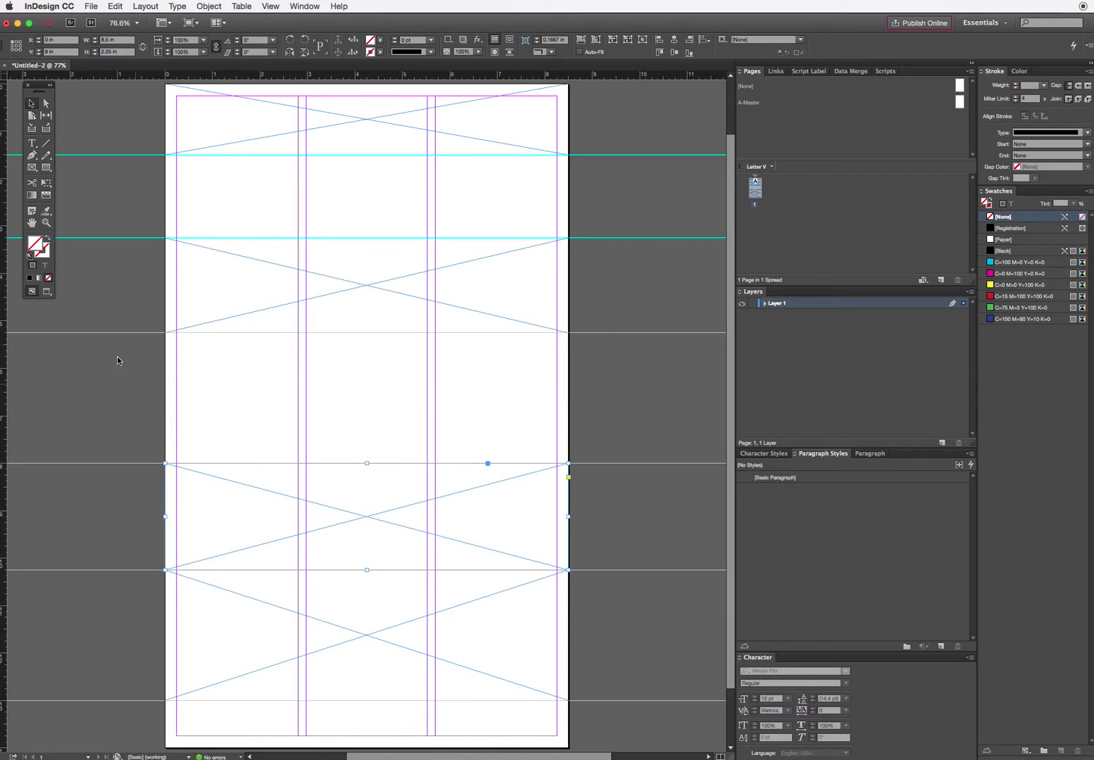
Draw a full-width footer rectangle at the page bottom filled with Black at 15% tint
{"action": "left_click", "coordinate": [46, 169]}
{"action": "left_click_drag", "start_coordinate": [167, 702], "coordinate": [568, 748]}
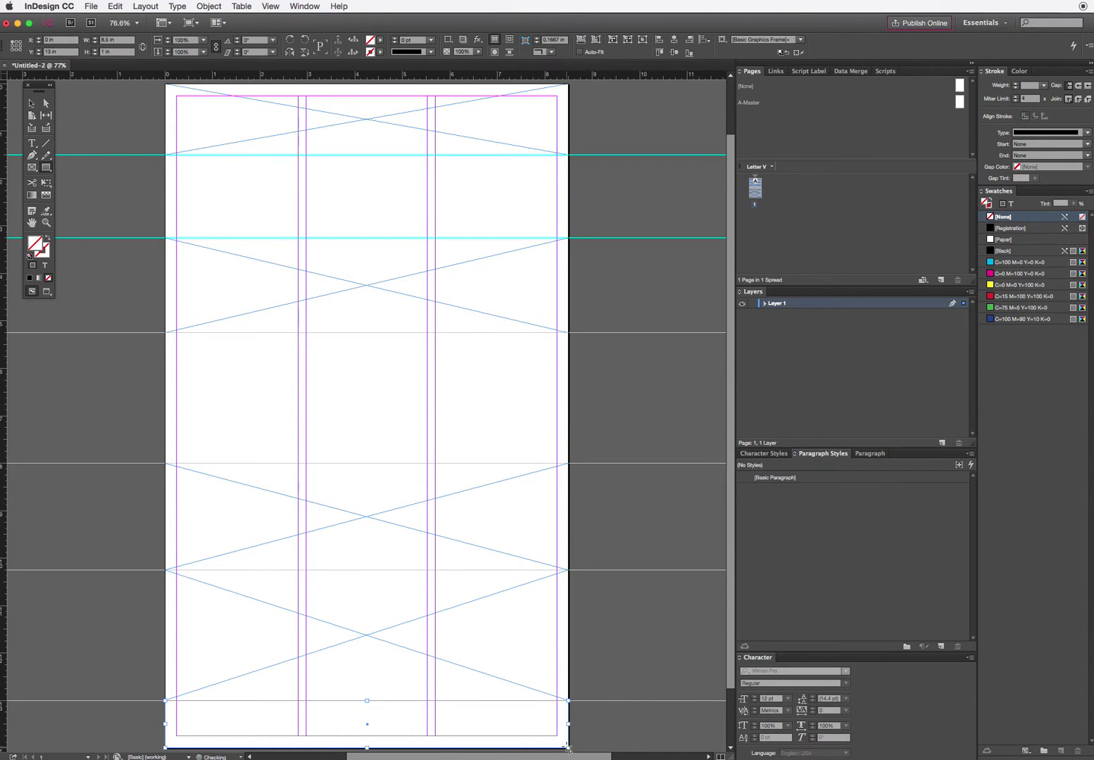
{"action": "left_click", "coordinate": [380, 40]}
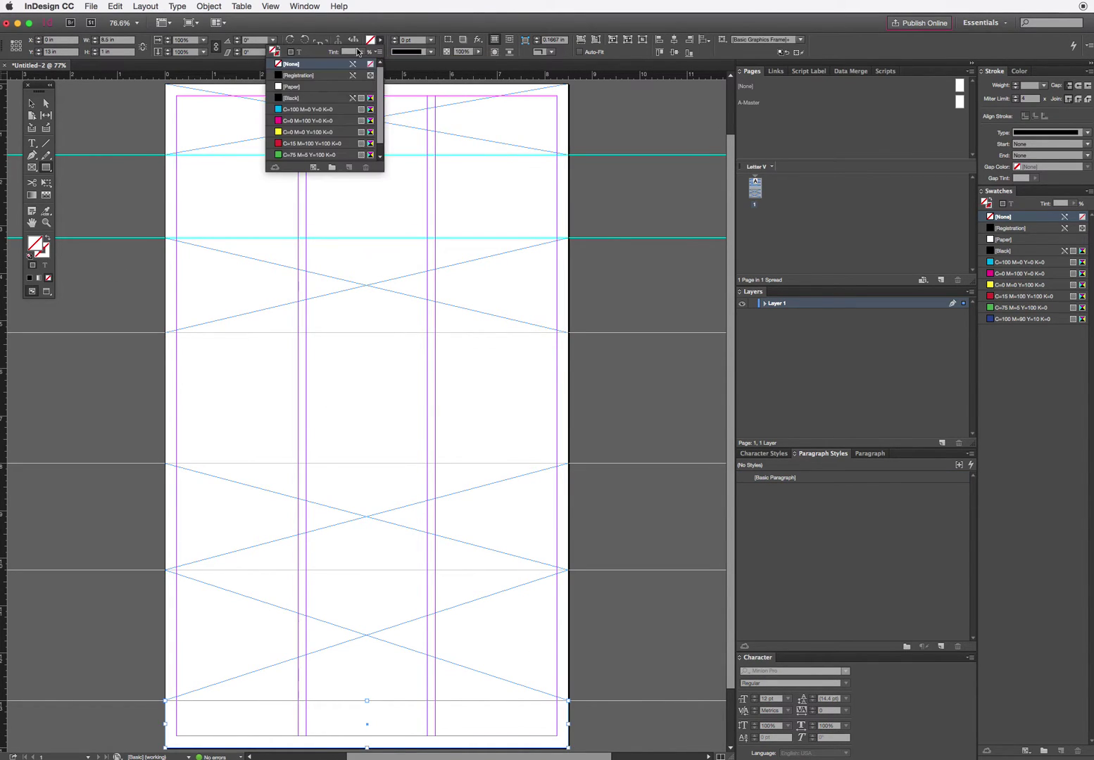
{"action": "left_click", "coordinate": [285, 98]}
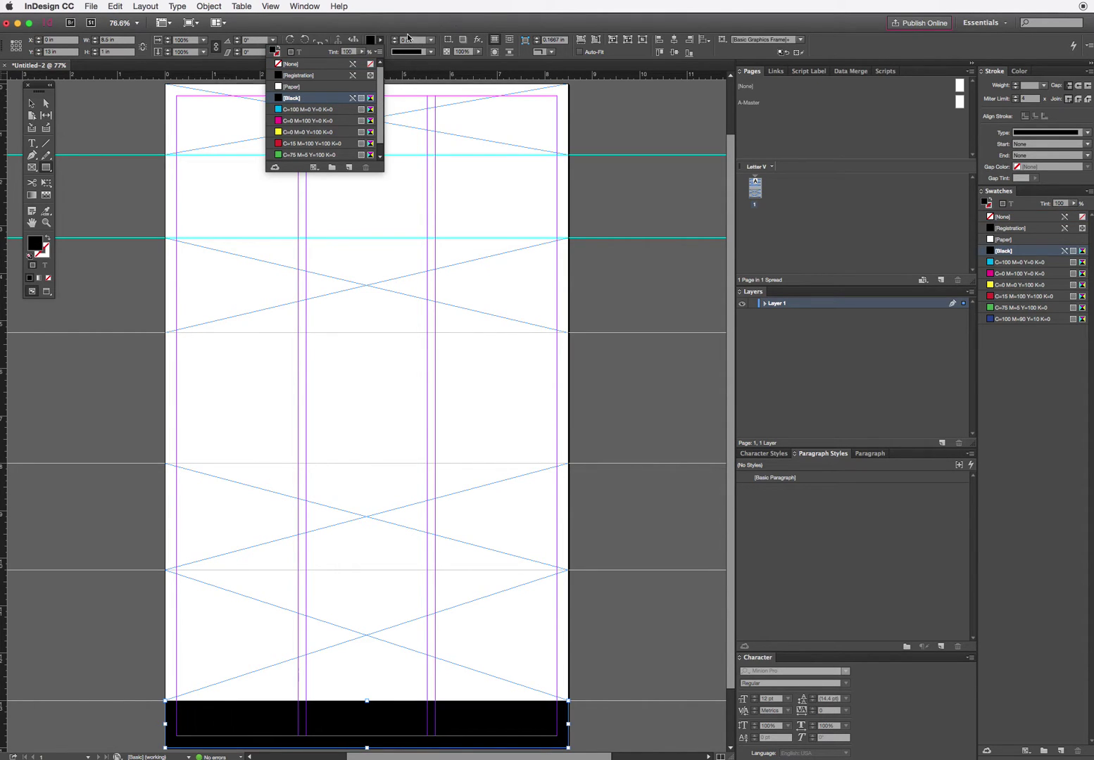
{"action": "left_click", "coordinate": [364, 52]}
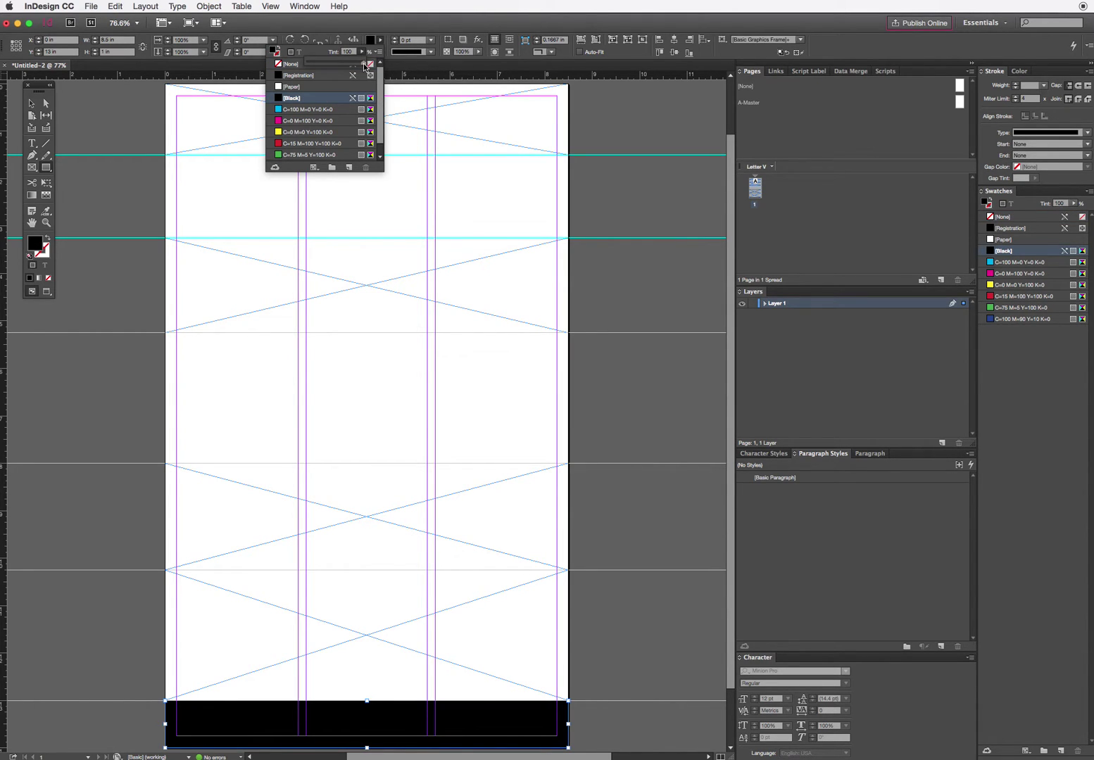
{"action": "left_click_drag", "start_coordinate": [364, 63], "coordinate": [315, 71]}
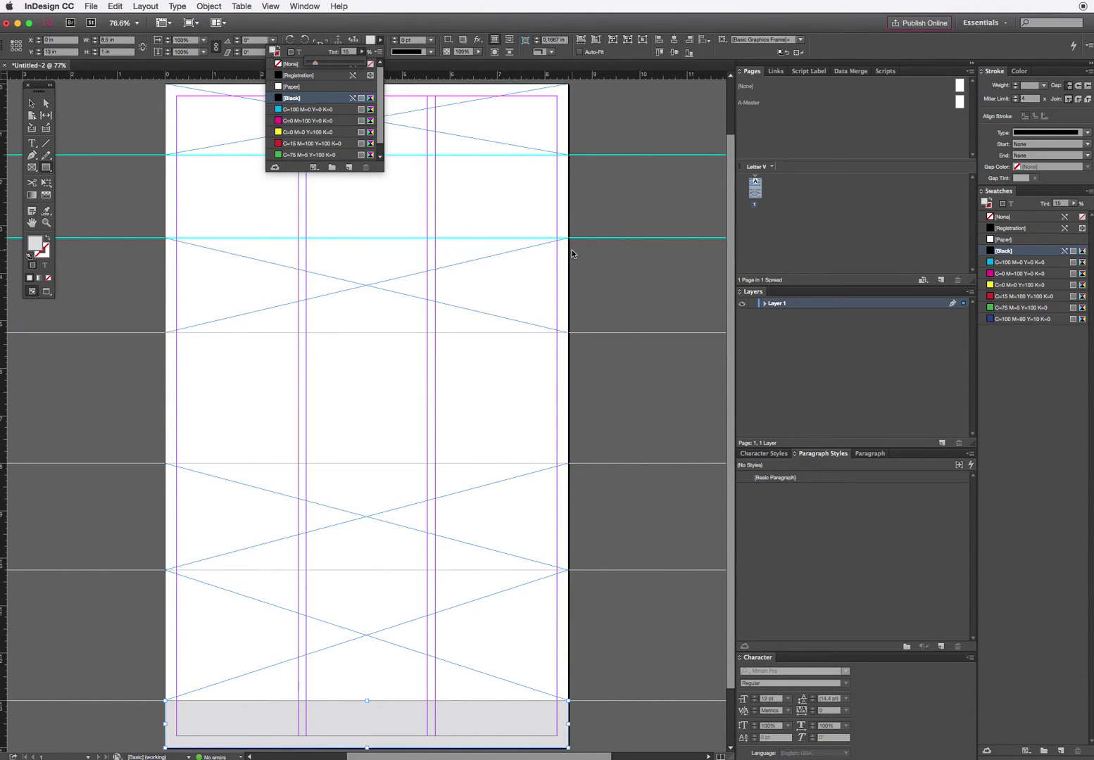
{"action": "left_click", "coordinate": [34, 103]}
{"action": "left_click", "coordinate": [91, 111]}
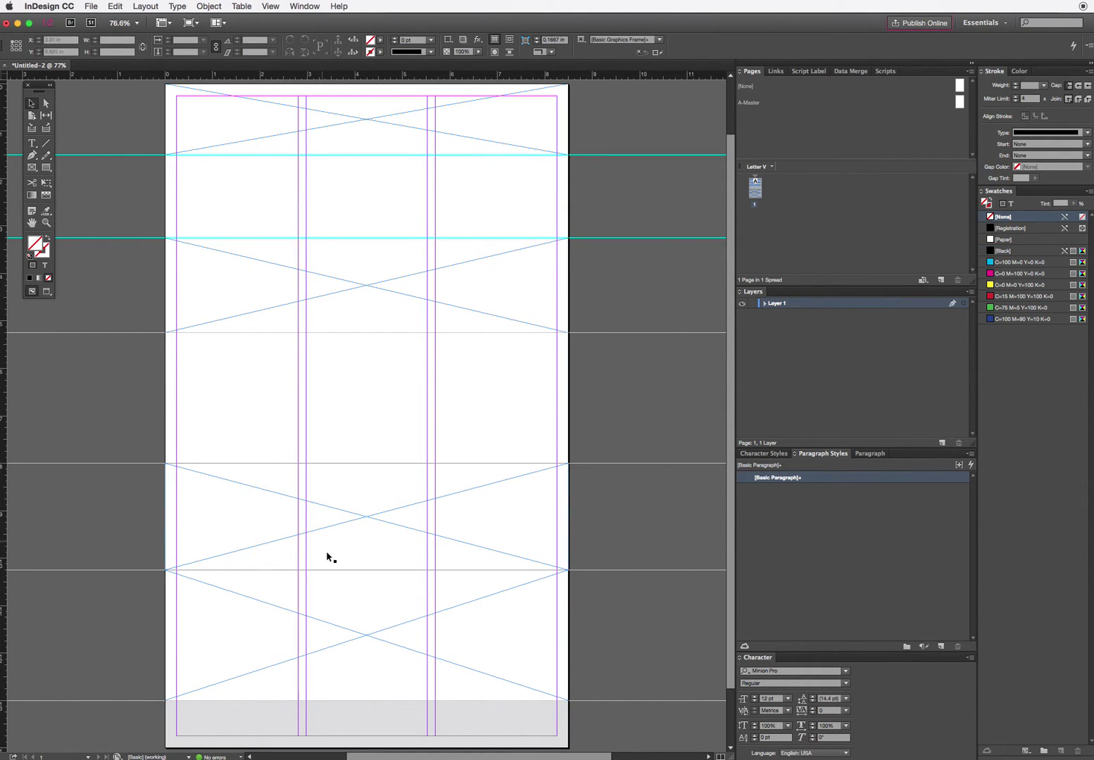
Select the top placeholder frame and choose File > Place
{"action": "left_click", "coordinate": [343, 124]}
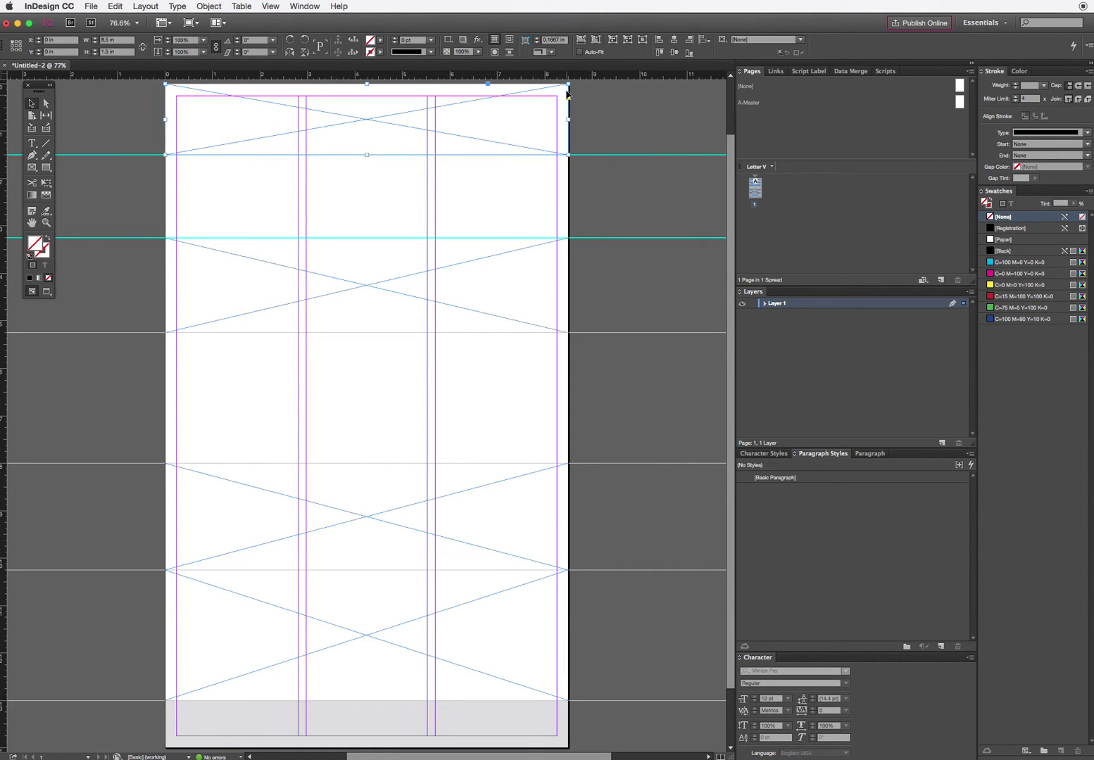
{"action": "left_click", "coordinate": [86, 5]}
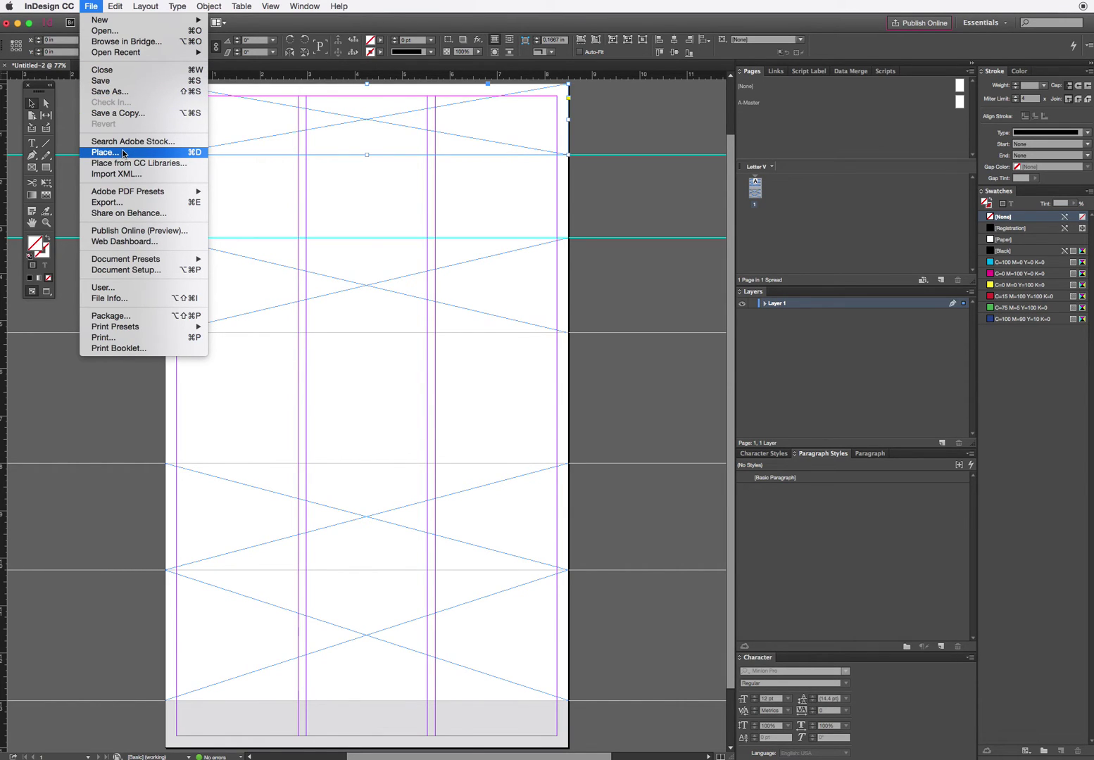
{"action": "left_click", "coordinate": [124, 152]}
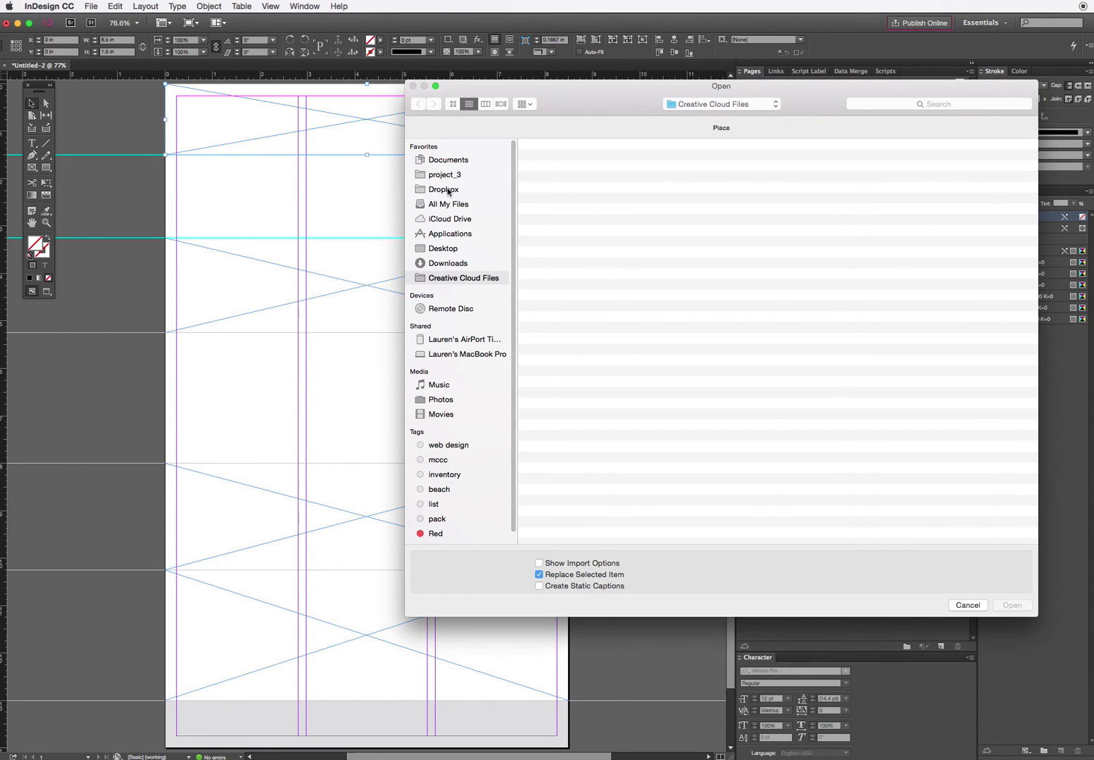
Browse to the Dropbox folder in the Place dialog, backing out of the MCC folder
{"action": "left_click", "coordinate": [445, 191]}
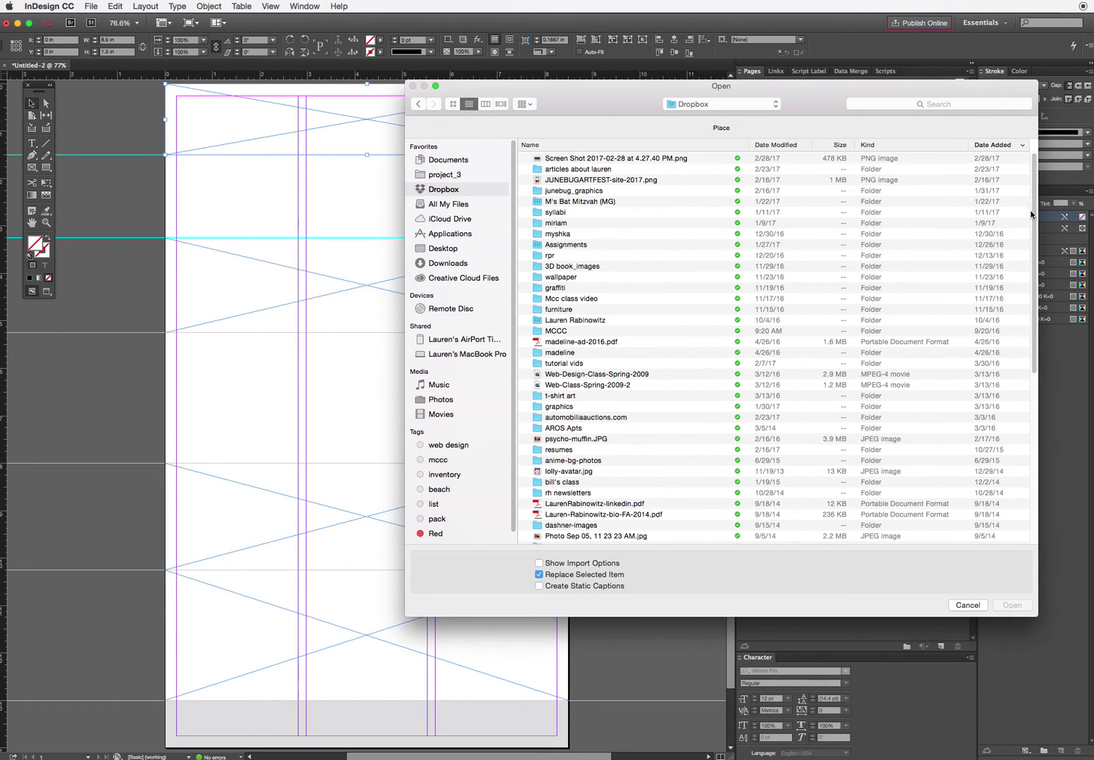
{"action": "left_click_drag", "start_coordinate": [1034, 213], "coordinate": [1038, 405]}
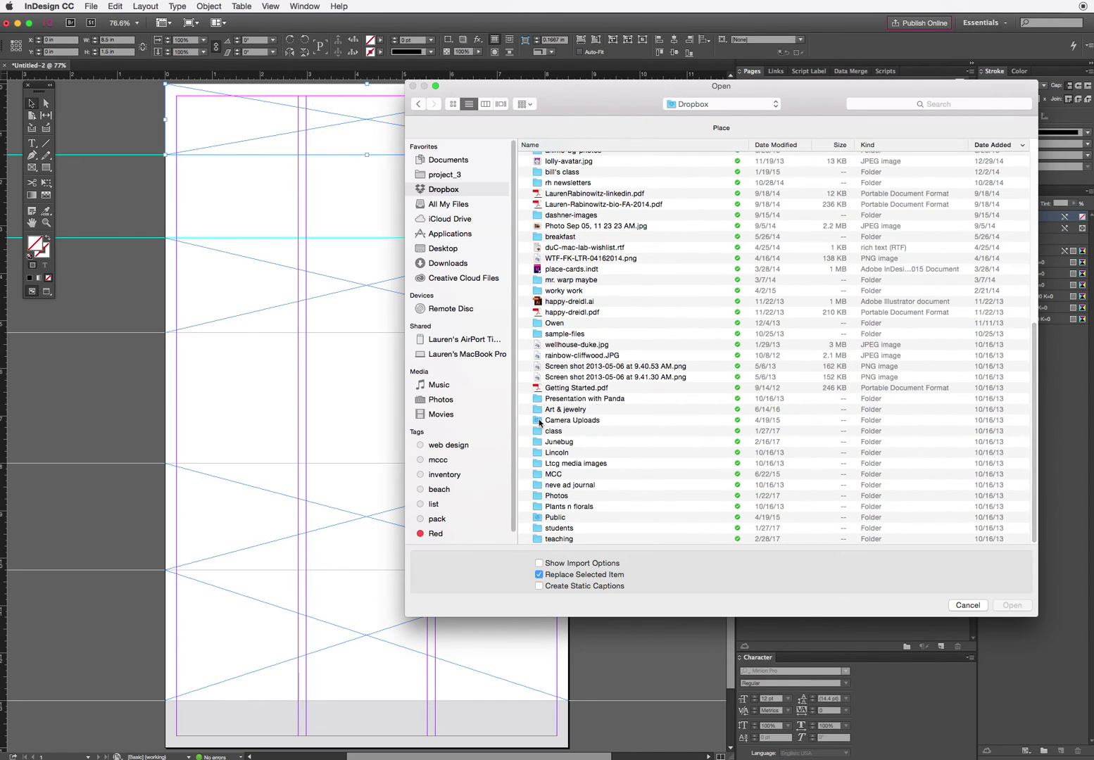
{"action": "double_click", "coordinate": [581, 474]}
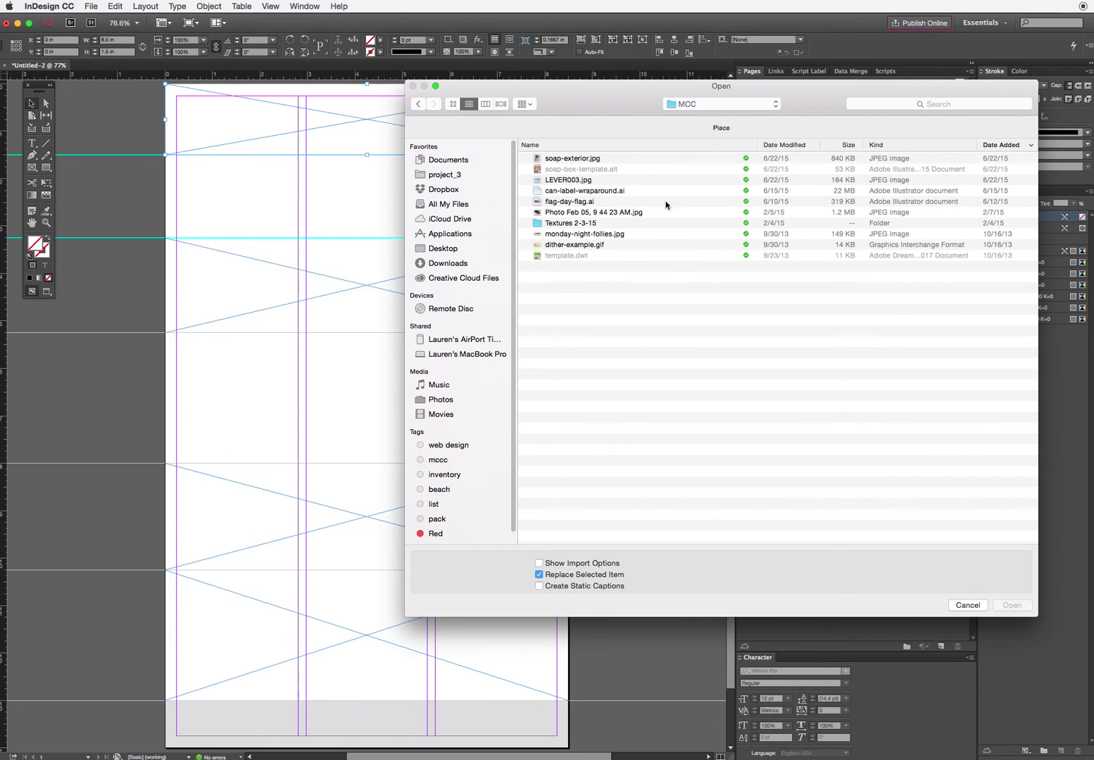
{"action": "left_click", "coordinate": [719, 104]}
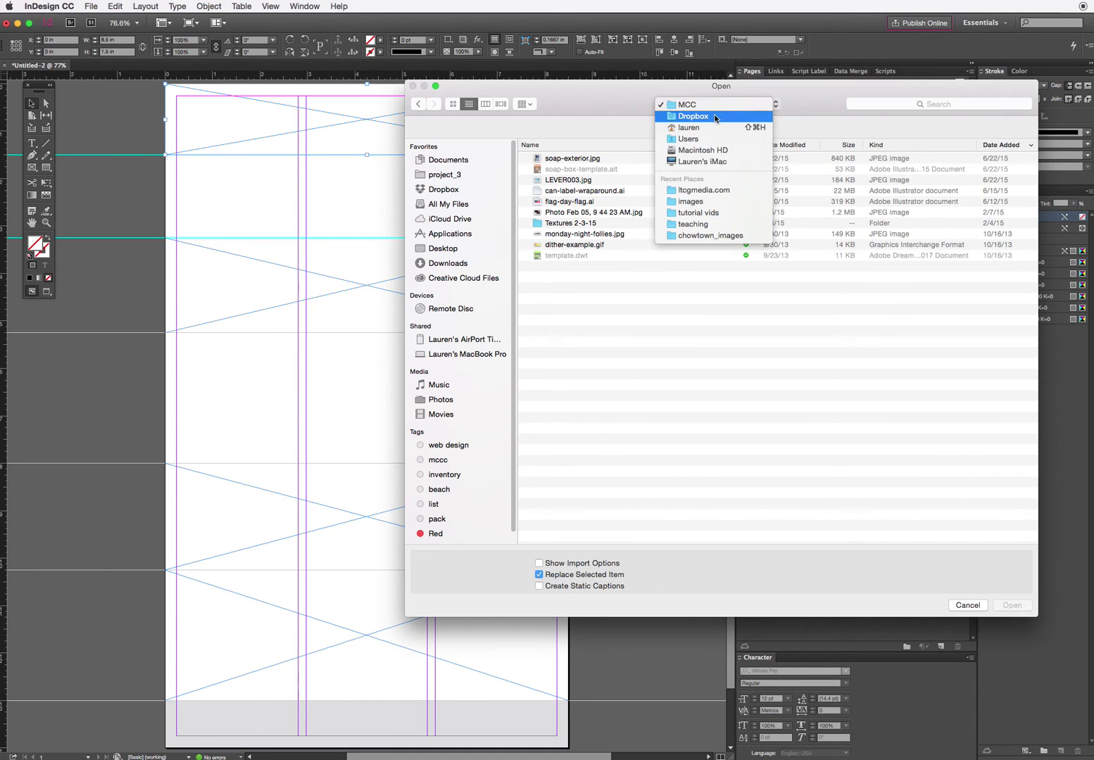
{"action": "left_click", "coordinate": [717, 116]}
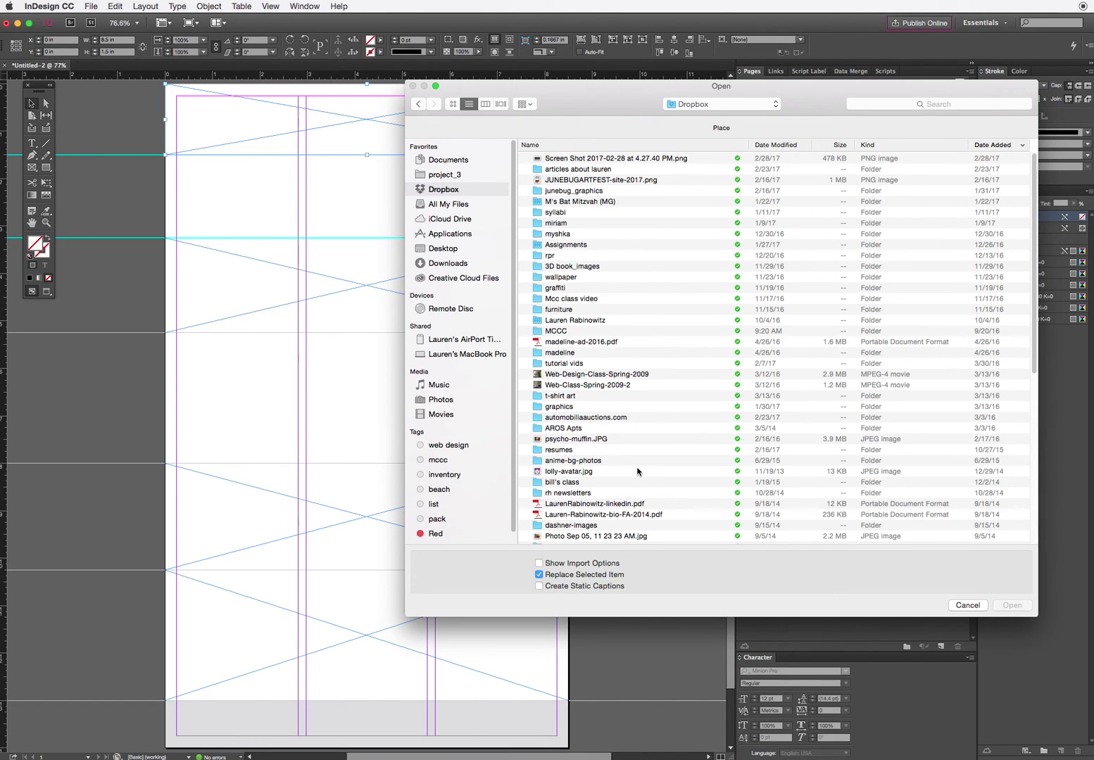
Sort the Dropbox files by Name and open teaching, then the newsletter folder
{"action": "left_click", "coordinate": [637, 145]}
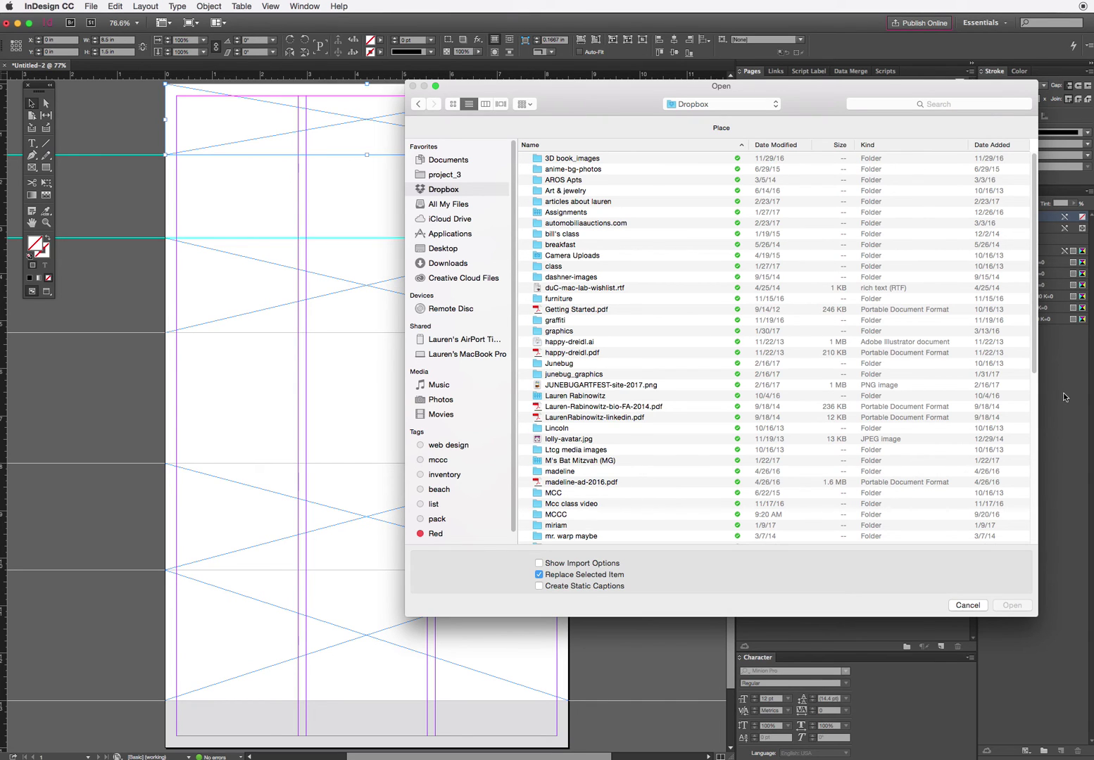
{"action": "left_click_drag", "start_coordinate": [1032, 365], "coordinate": [1024, 550]}
{"action": "double_click", "coordinate": [596, 463]}
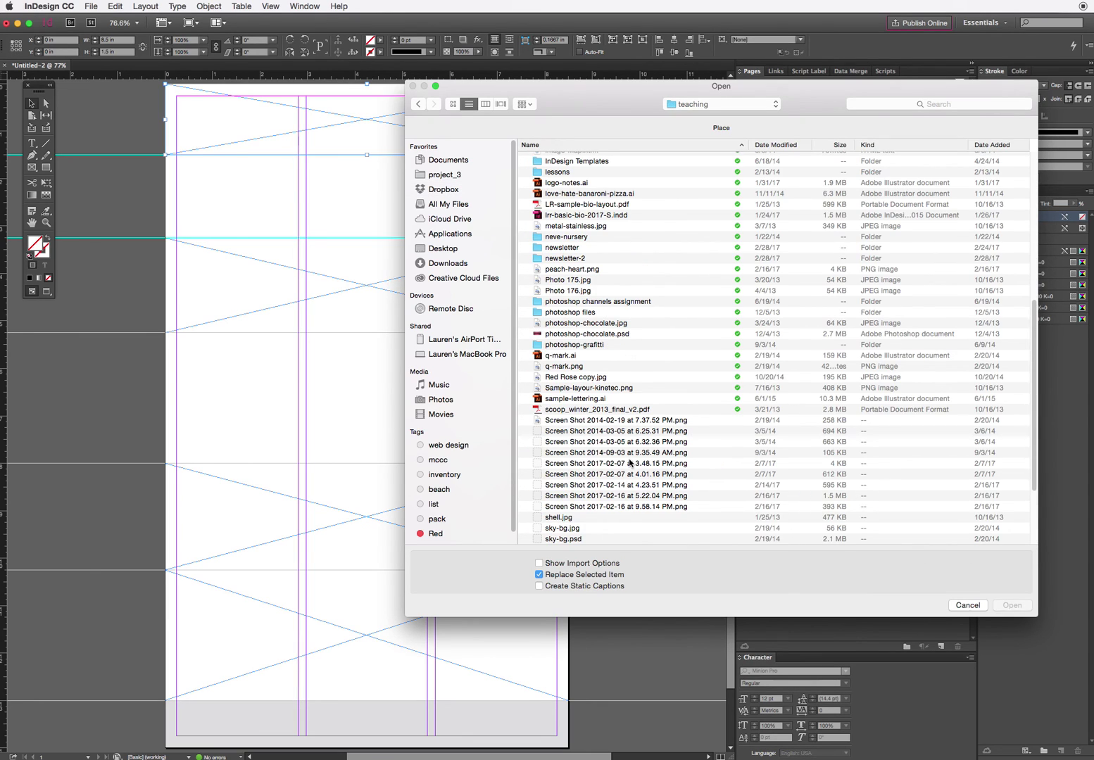
{"action": "left_click", "coordinate": [598, 249]}
{"action": "double_click", "coordinate": [598, 249]}
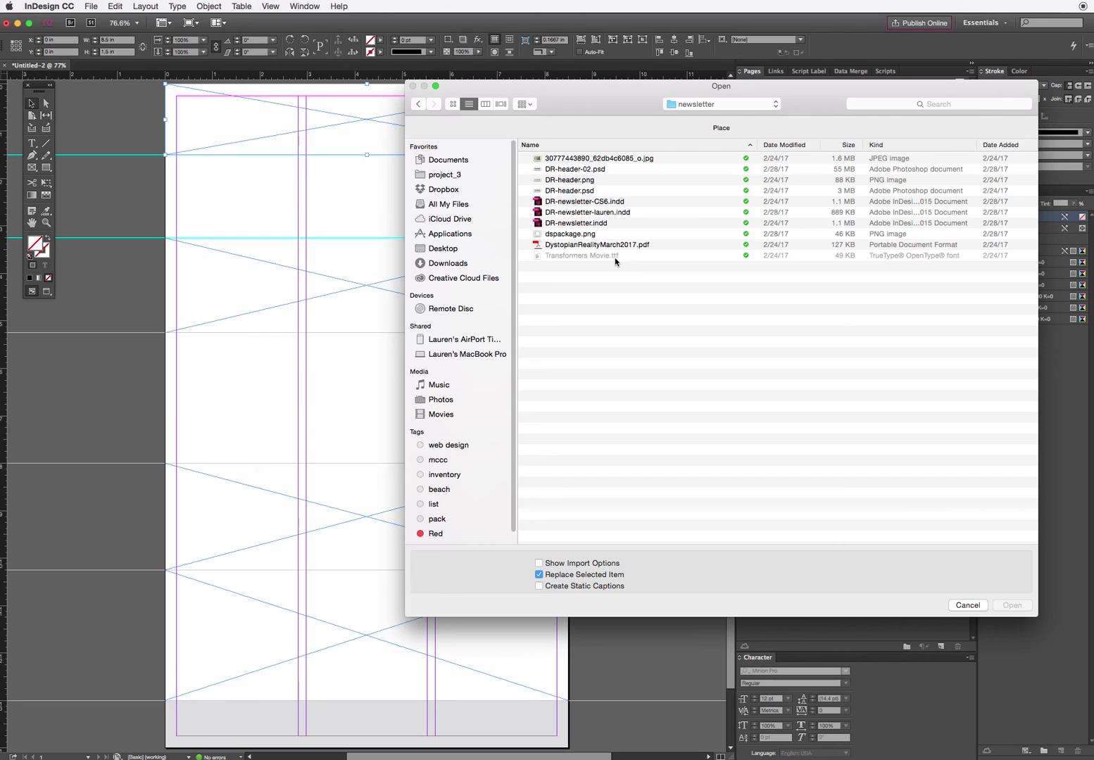
Place DR-header.png in the top frame and apply Fitting > Fill Frame Proportionally
{"action": "double_click", "coordinate": [569, 179]}
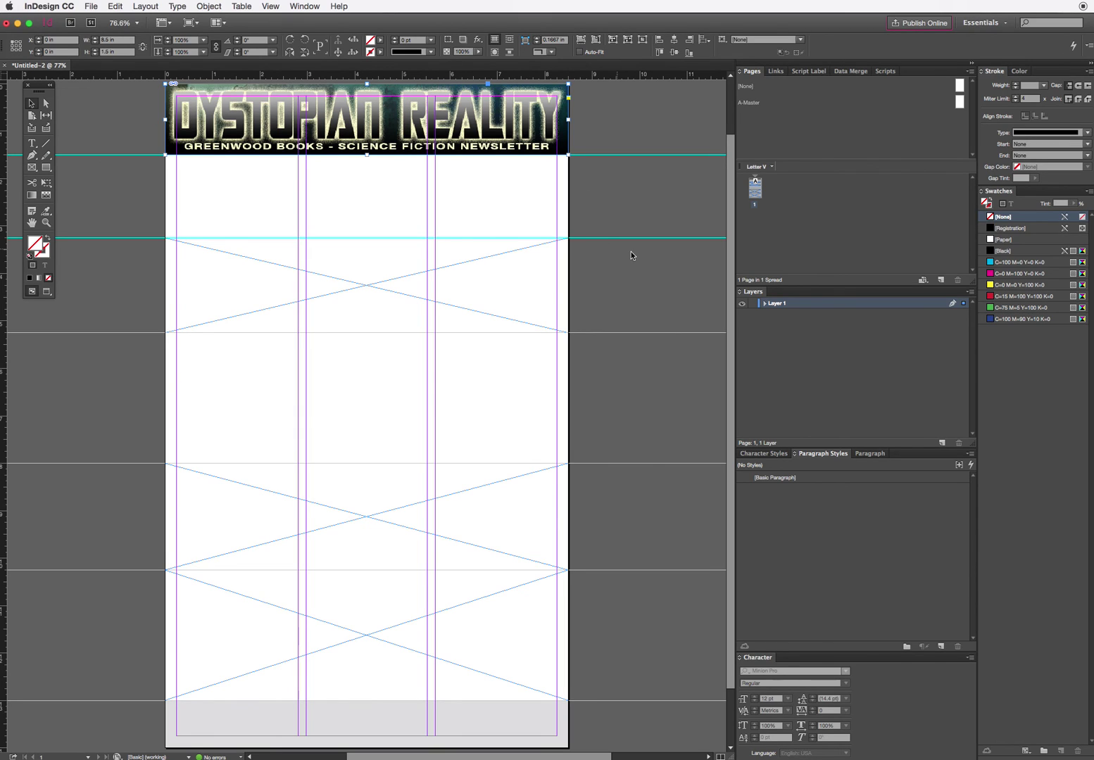
{"action": "left_click", "coordinate": [427, 124]}
{"action": "right_click", "coordinate": [428, 124]}
{"action": "mouse_move", "coordinate": [488, 297]}
{"action": "left_click", "coordinate": [595, 301]}
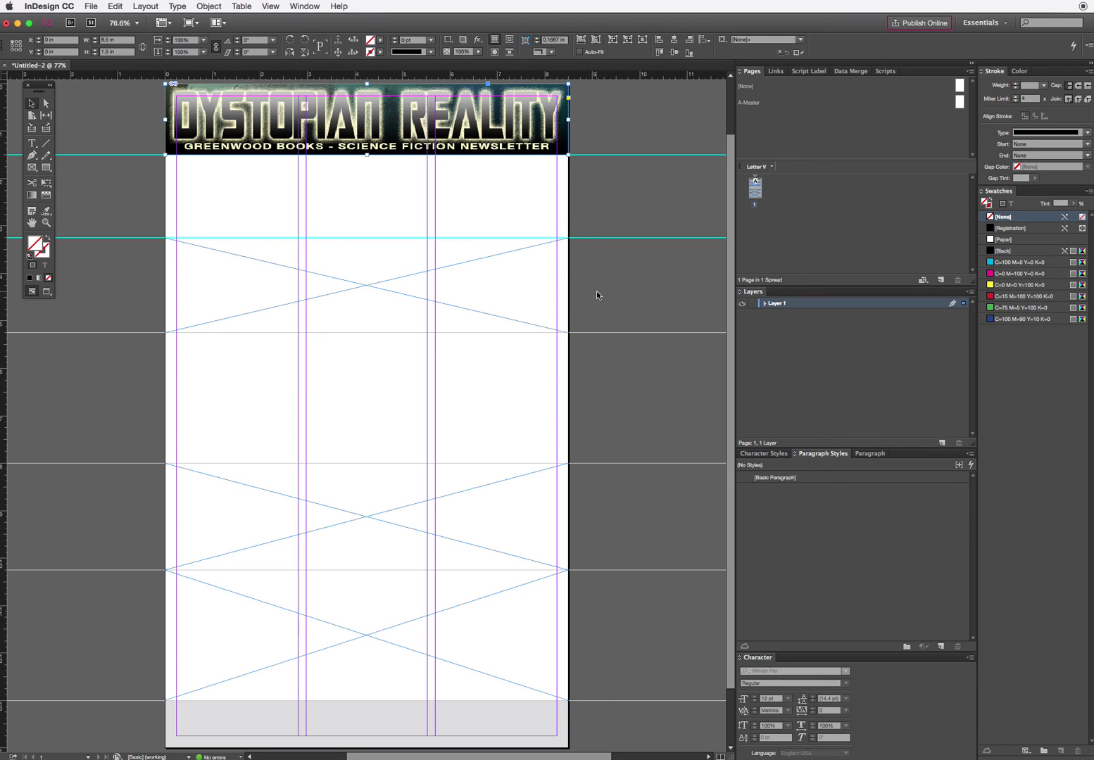